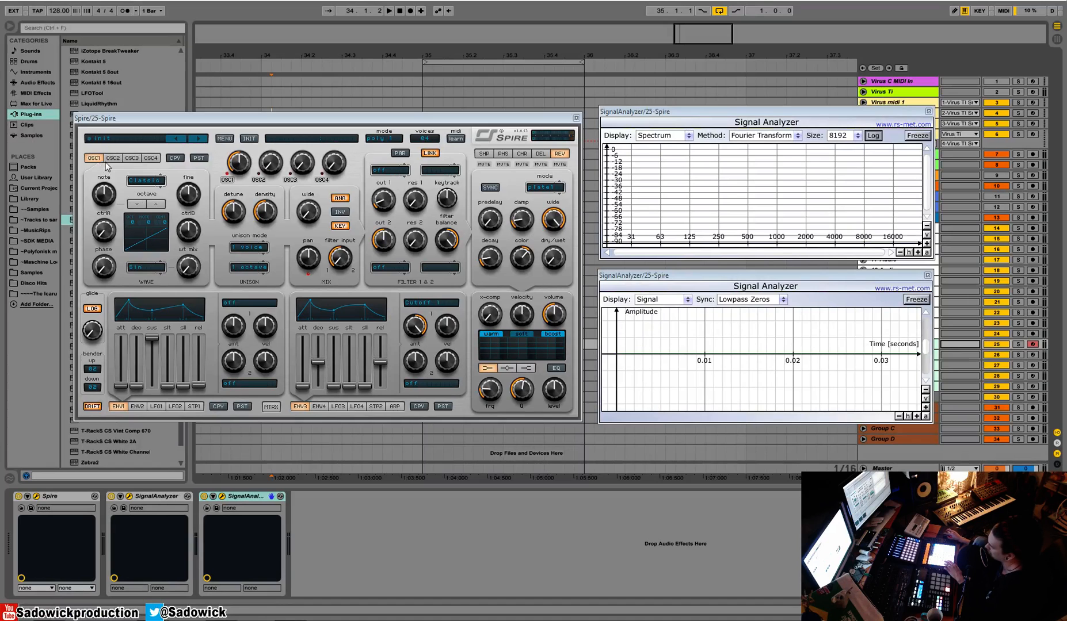
# View the settings of oscillators 4 and 3, and return to oscillator 1.
pyautogui.click(147, 159)
pyautogui.click(130, 158)
pyautogui.click(89, 158)
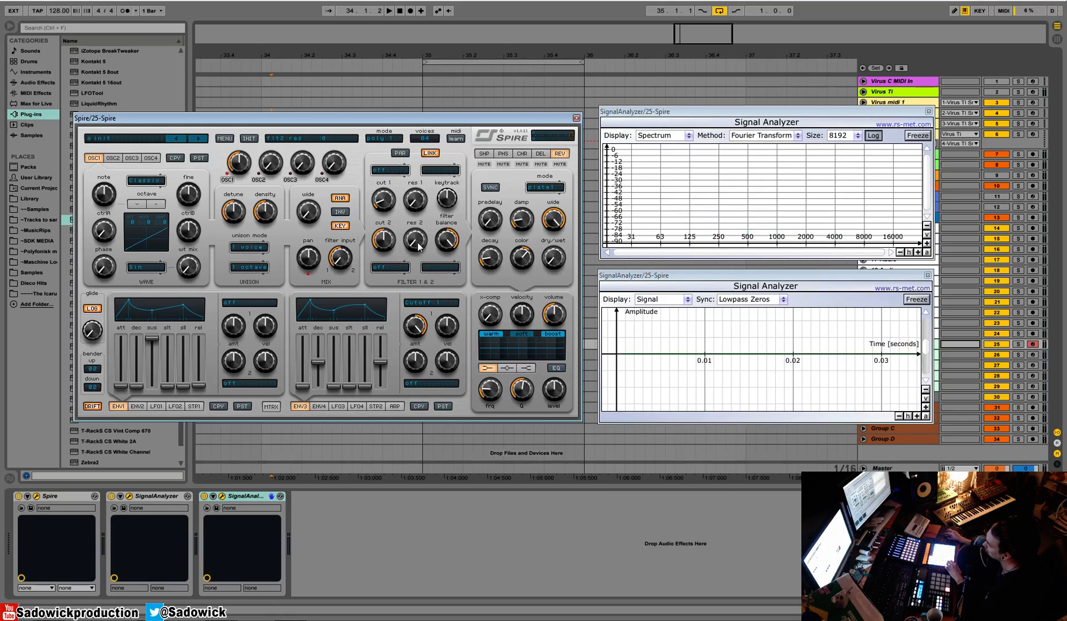
# Set filter 1 to the perfecto type in LP4 mode and sweep its cutoff and resonance.
pyautogui.click(395, 174)
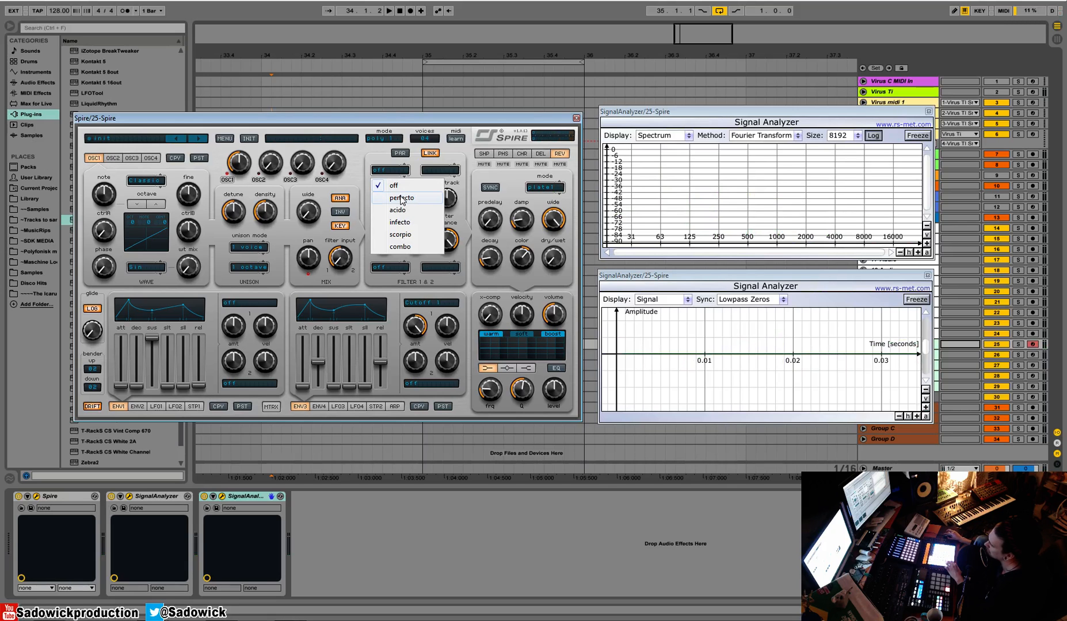
pyautogui.click(402, 199)
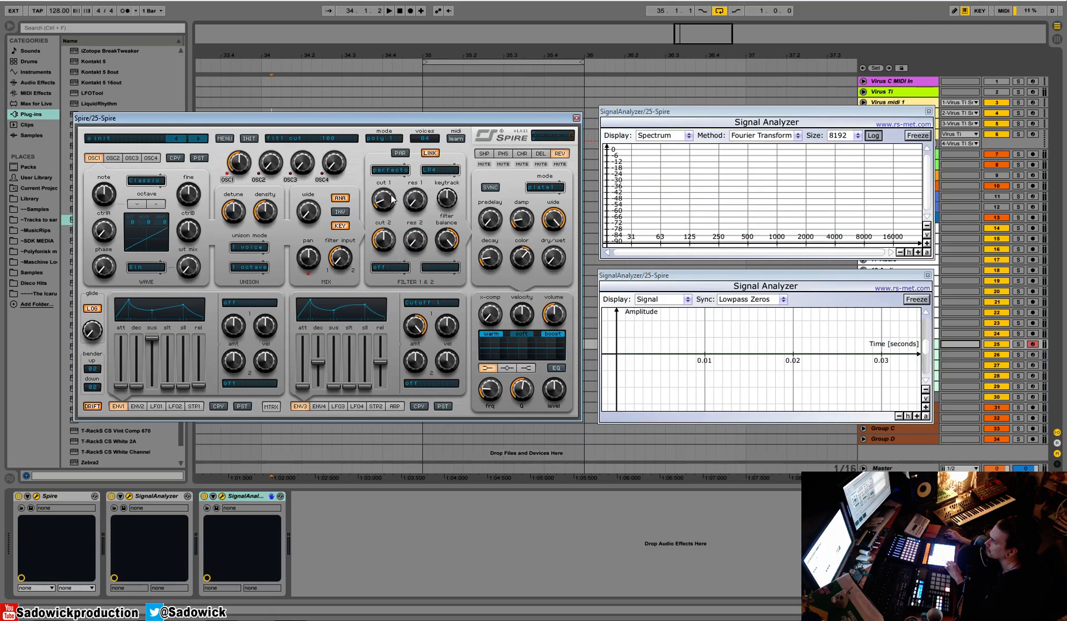
pyautogui.moveTo(387, 206)
pyautogui.mouseDown()
pyautogui.moveTo(389, 178)
pyautogui.moveTo(387, 195)
pyautogui.mouseUp()
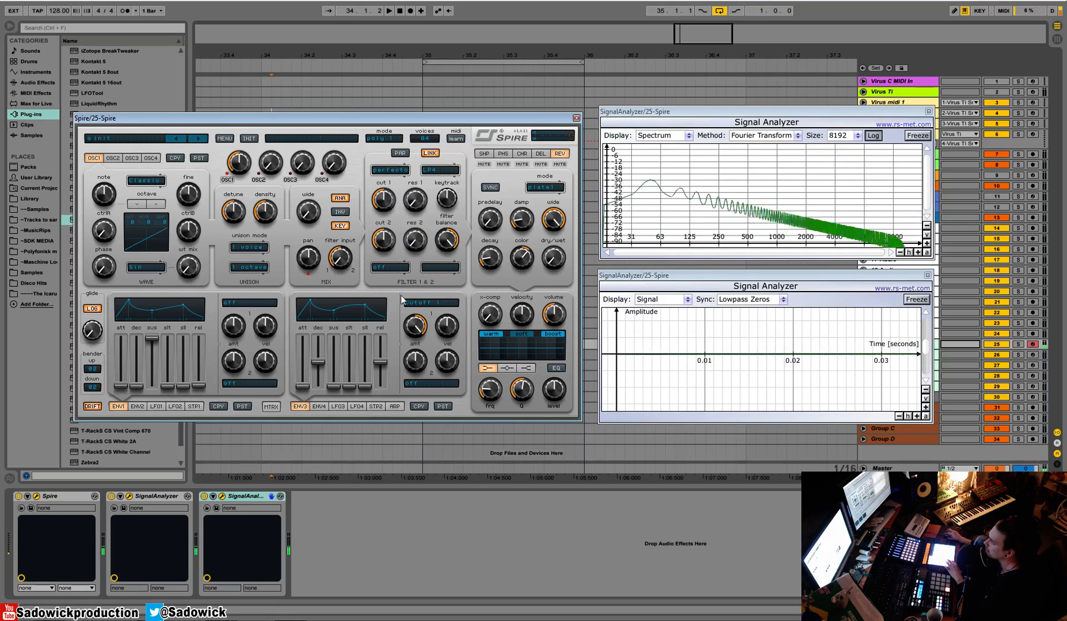
pyautogui.click(430, 303)
pyautogui.click(432, 315)
pyautogui.moveTo(385, 213); pyautogui.dragTo(423, 144)
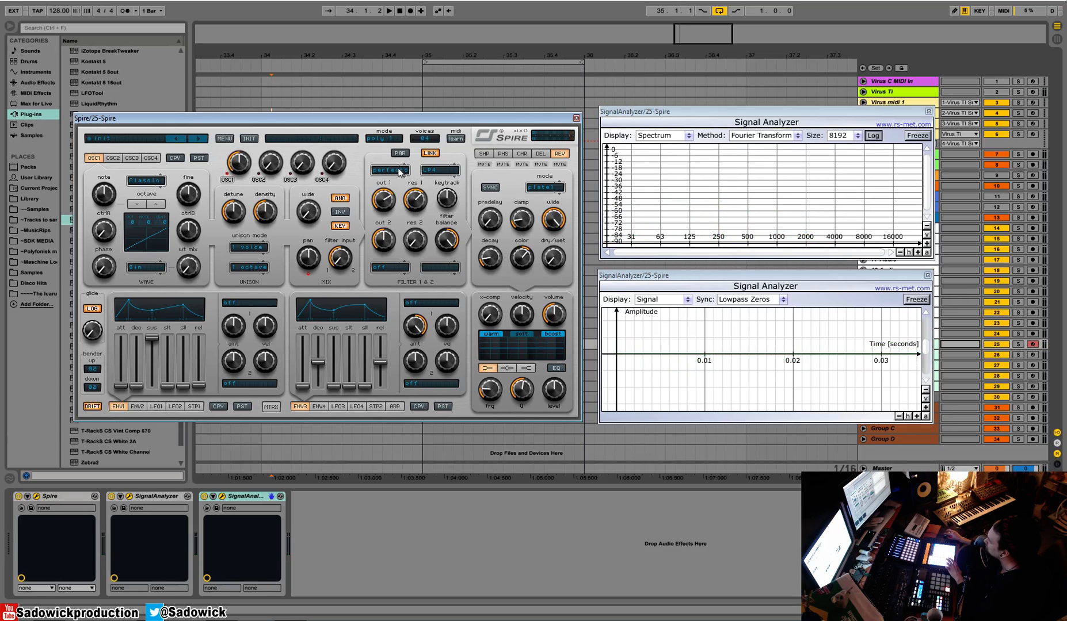
pyautogui.moveTo(412, 197); pyautogui.dragTo(399, 241)
pyautogui.click(428, 170)
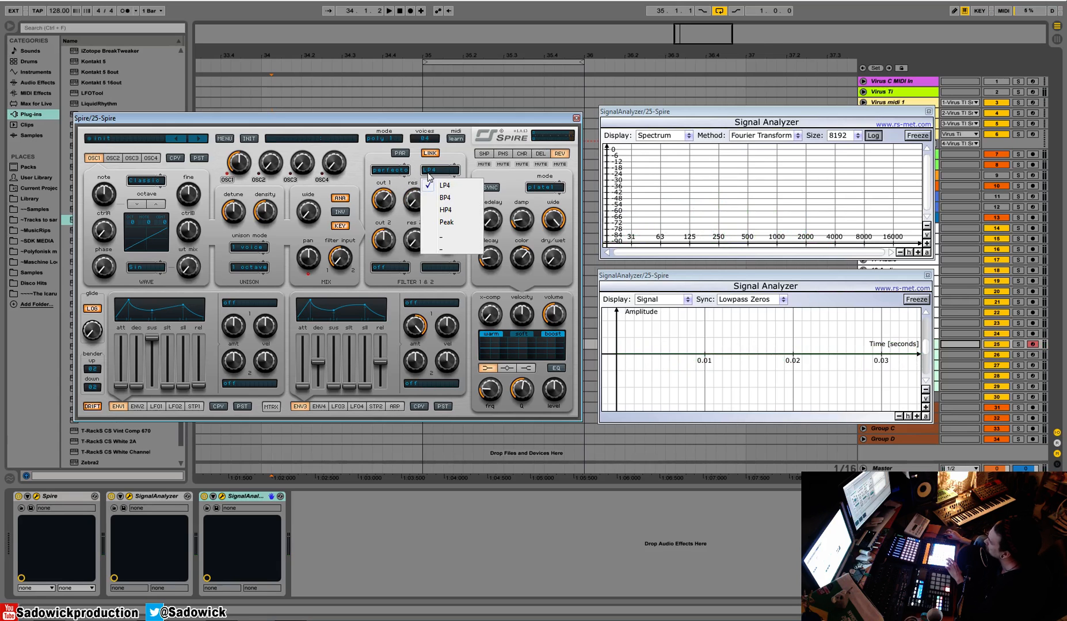
pyautogui.click(446, 187)
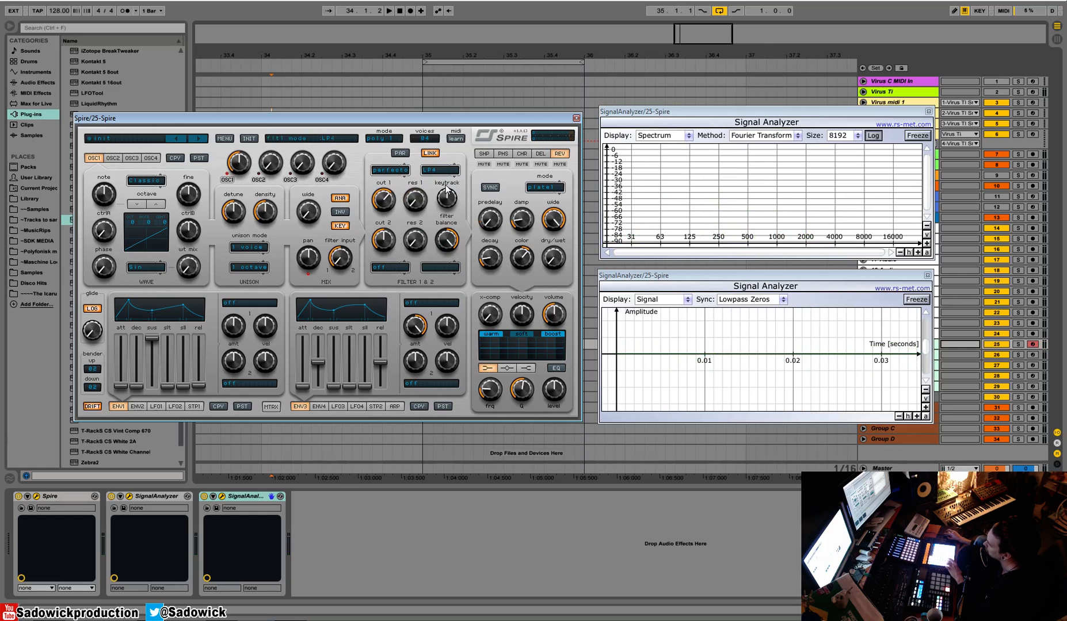
pyautogui.moveTo(380, 200); pyautogui.dragTo(380, 237)
# Audition filter 1's perfecto type in the BP4, HP4 and Peak modes.
pyautogui.click(440, 171)
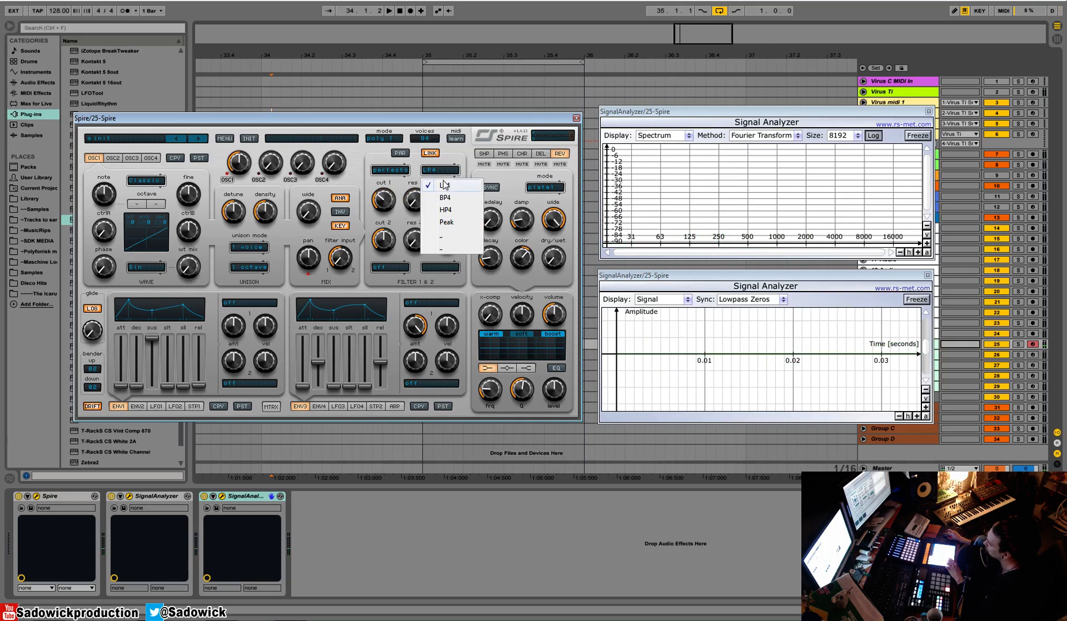
pyautogui.click(445, 198)
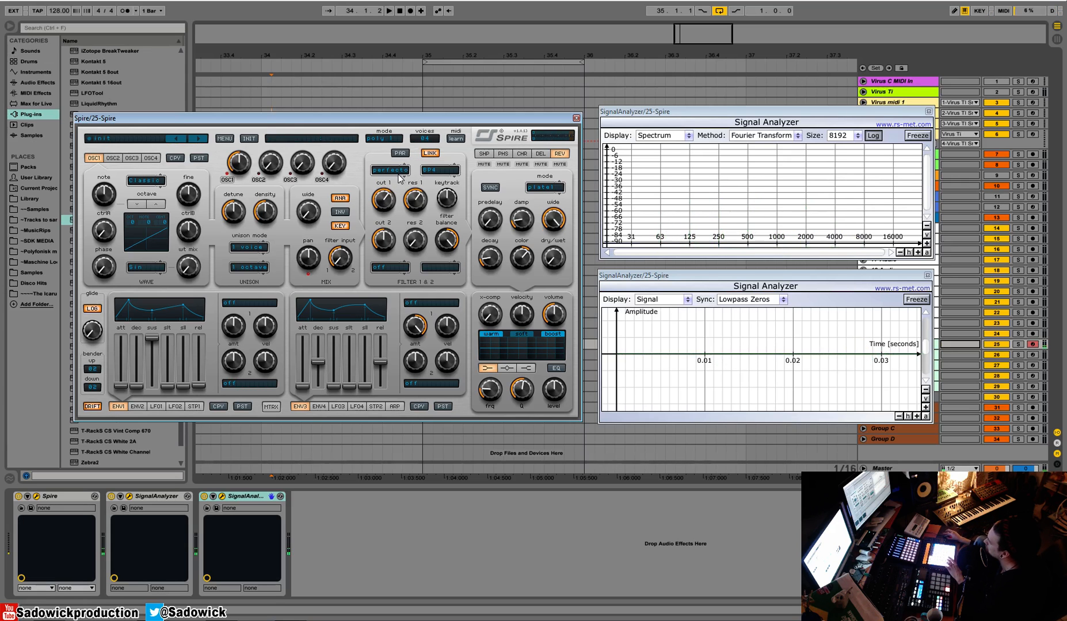
pyautogui.click(436, 171)
pyautogui.click(443, 210)
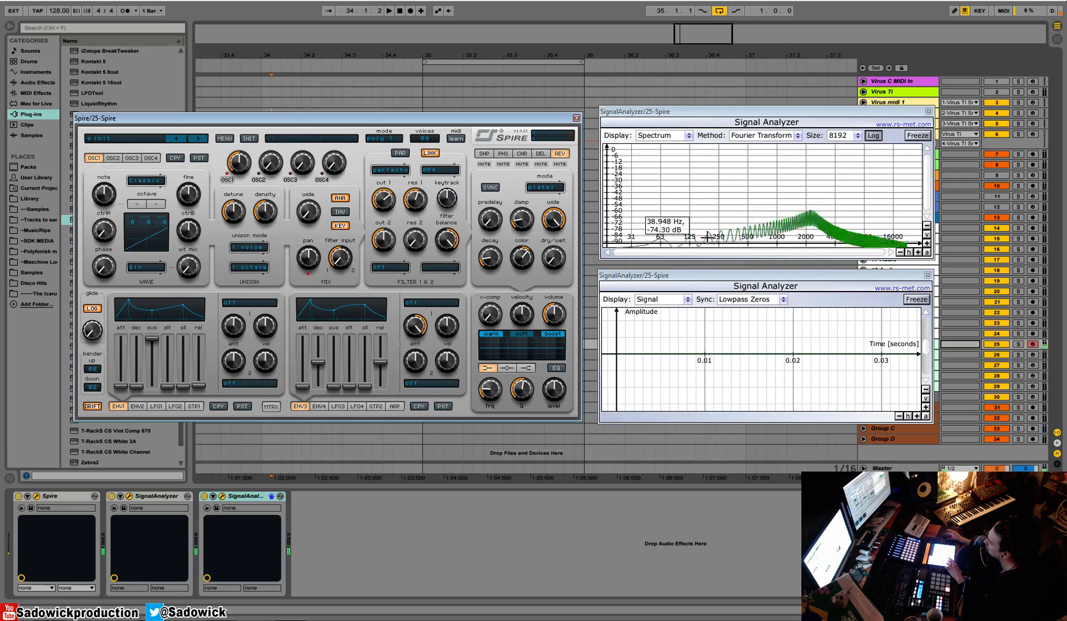
pyautogui.click(445, 170)
pyautogui.click(452, 223)
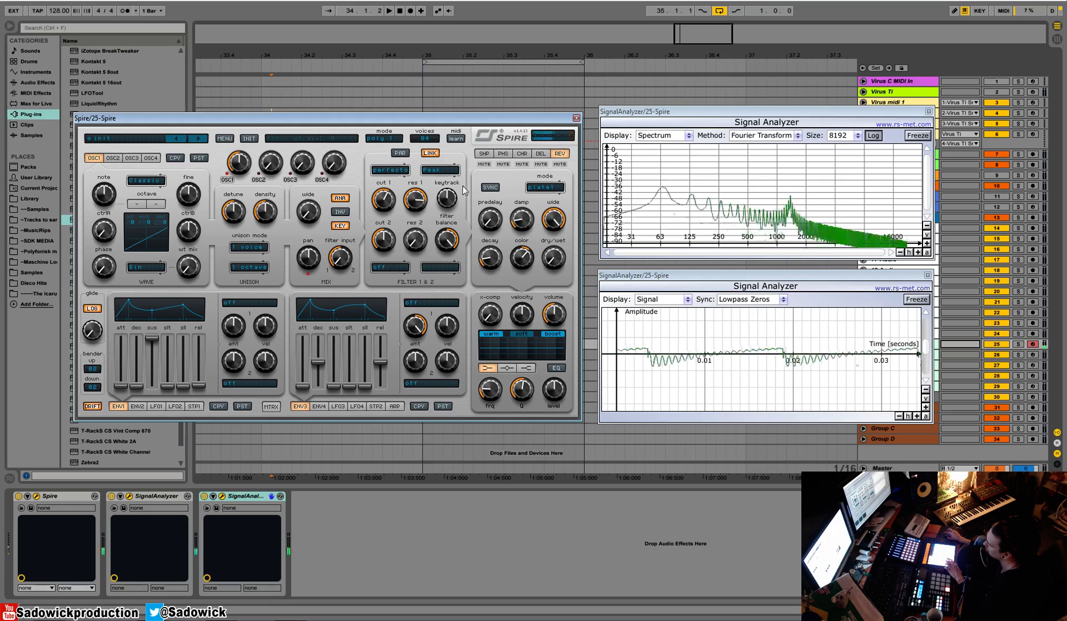
# Switch filter 1 to the acido type in LP1 mode and sweep its cutoff.
pyautogui.click(431, 170)
pyautogui.click(412, 208)
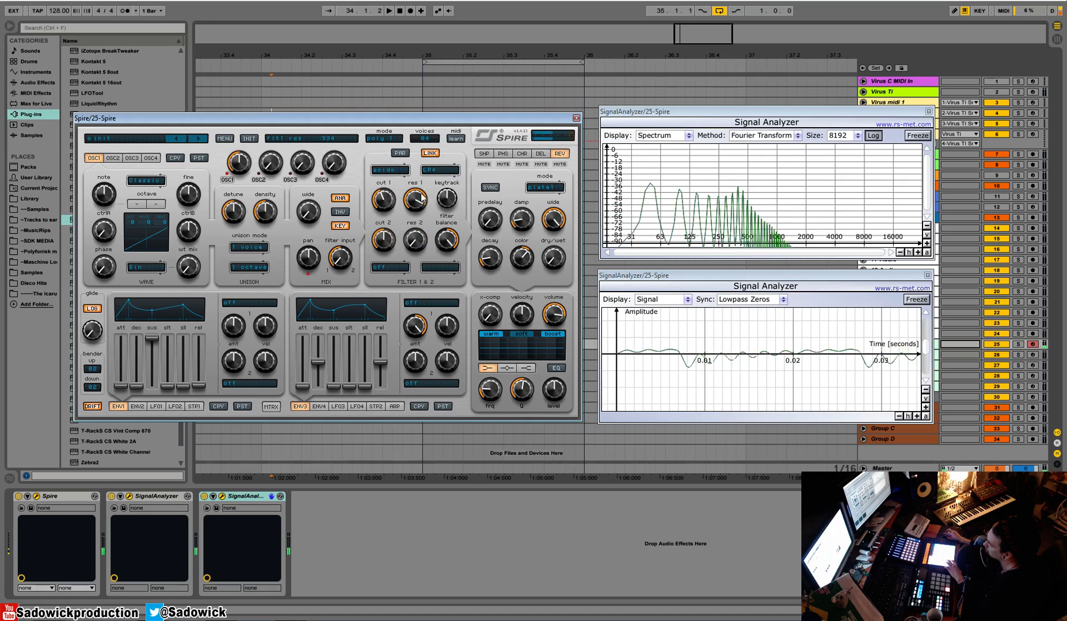
pyautogui.click(440, 170)
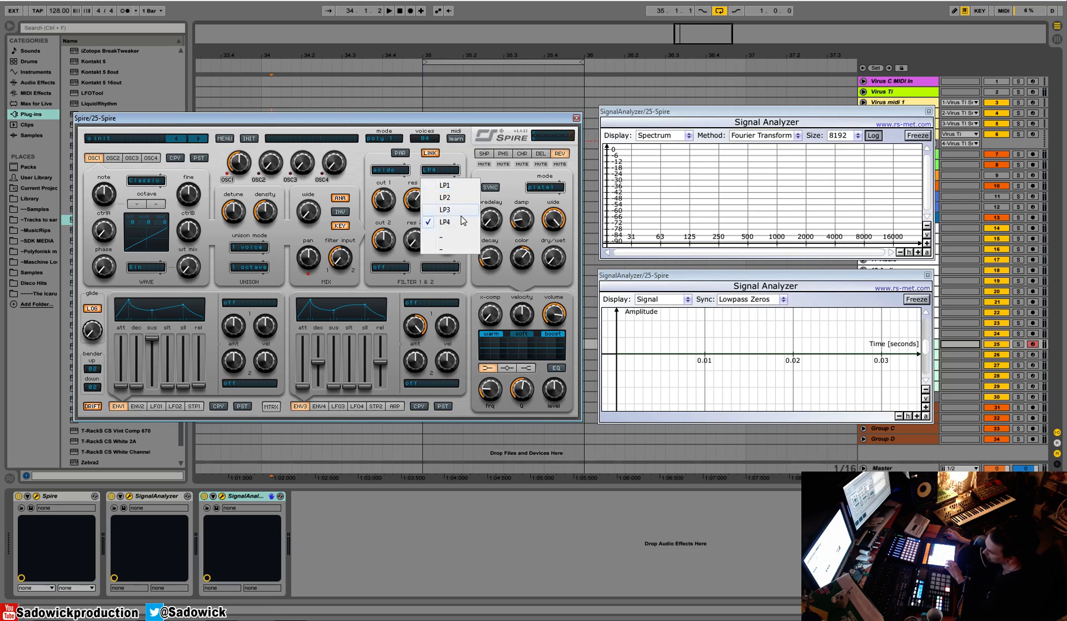
pyautogui.click(448, 186)
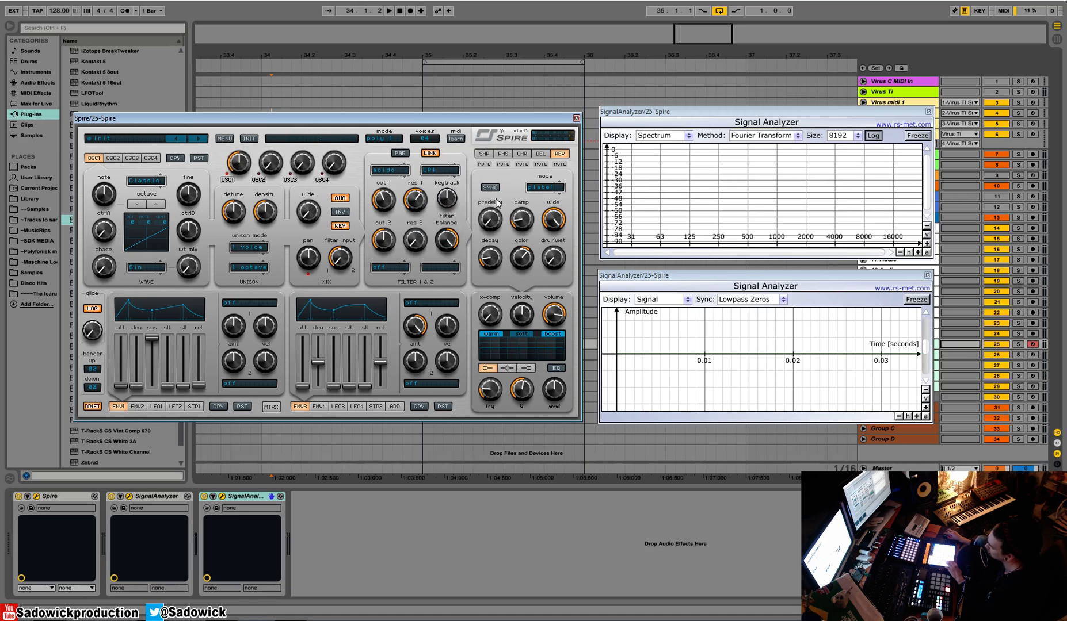
pyautogui.moveTo(390, 209)
pyautogui.mouseDown()
pyautogui.moveTo(392, 185)
pyautogui.moveTo(392, 198)
pyautogui.mouseUp()
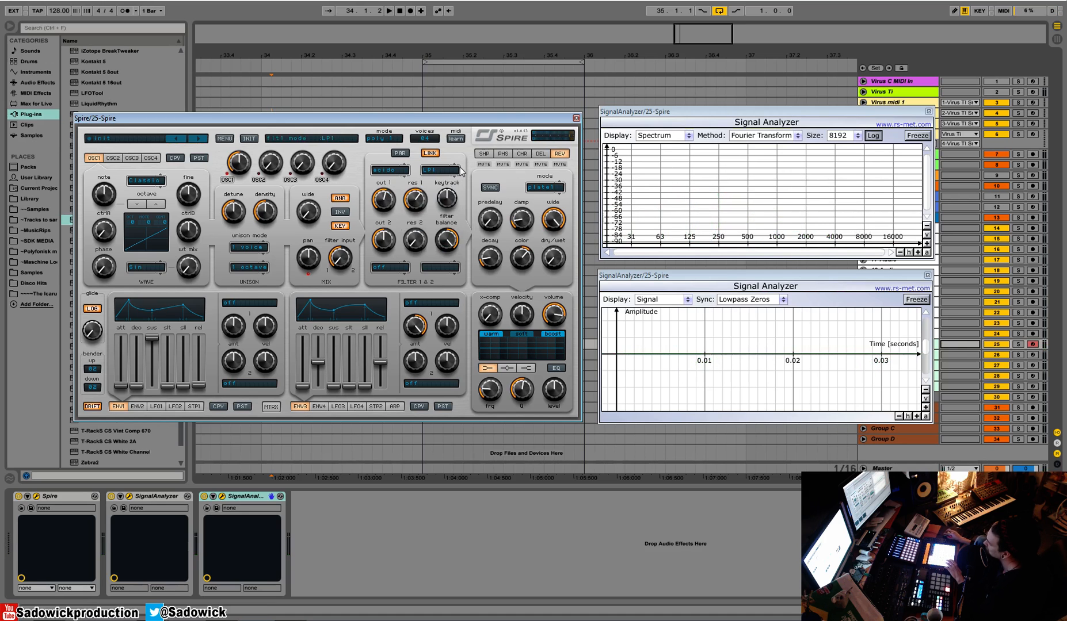
# Step filter 1's acido type through the LP2, LP3 and LP4 modes.
pyautogui.click(444, 170)
pyautogui.click(443, 198)
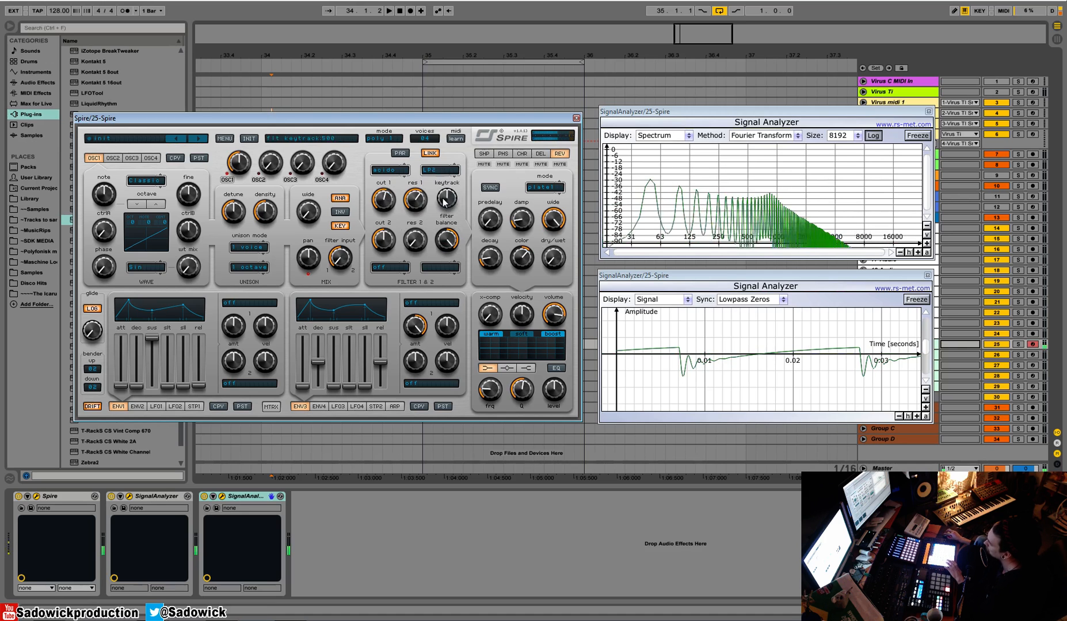
pyautogui.click(443, 171)
pyautogui.click(445, 210)
pyautogui.click(443, 170)
pyautogui.click(444, 222)
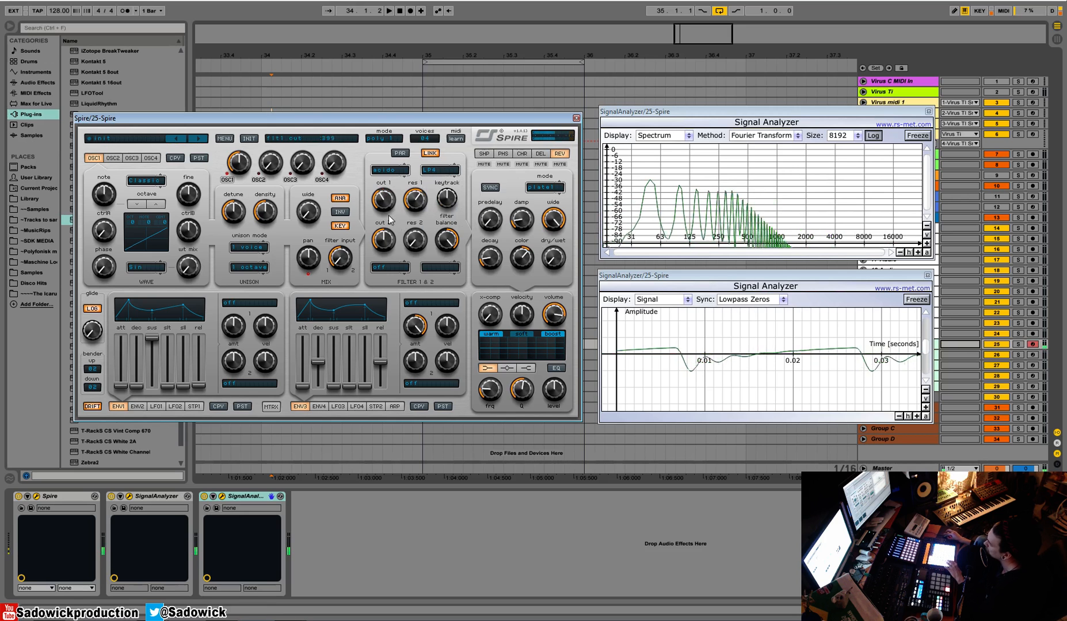
# Compare the acido filter's LP1 and LP4 modes while adjusting the filter 1 cutoff, ending on LP1.
pyautogui.click(415, 168)
pyautogui.click(440, 178)
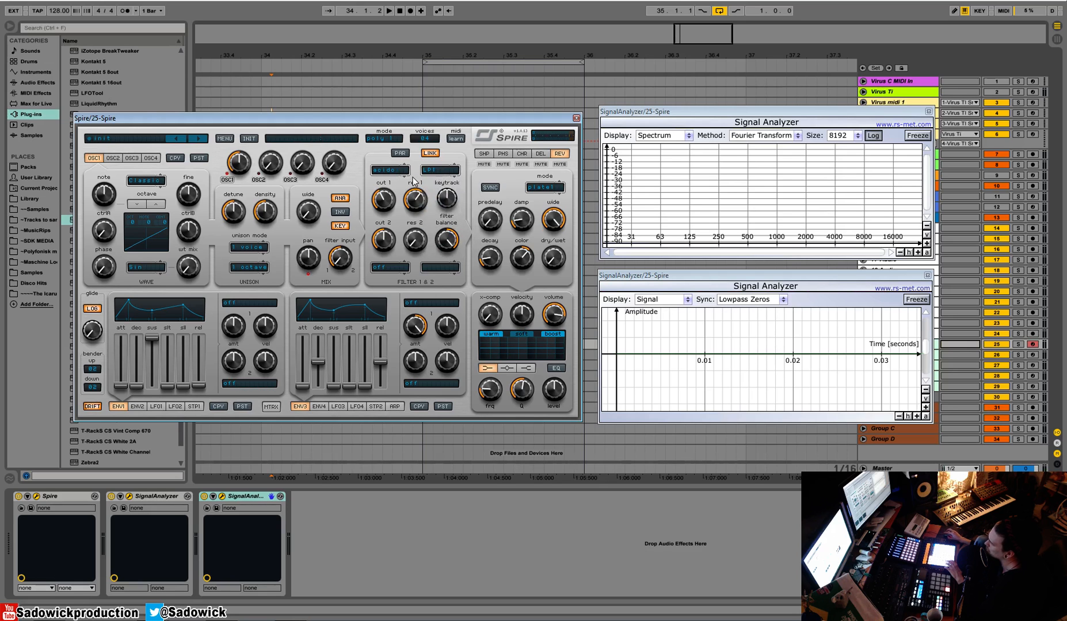
pyautogui.click(433, 170)
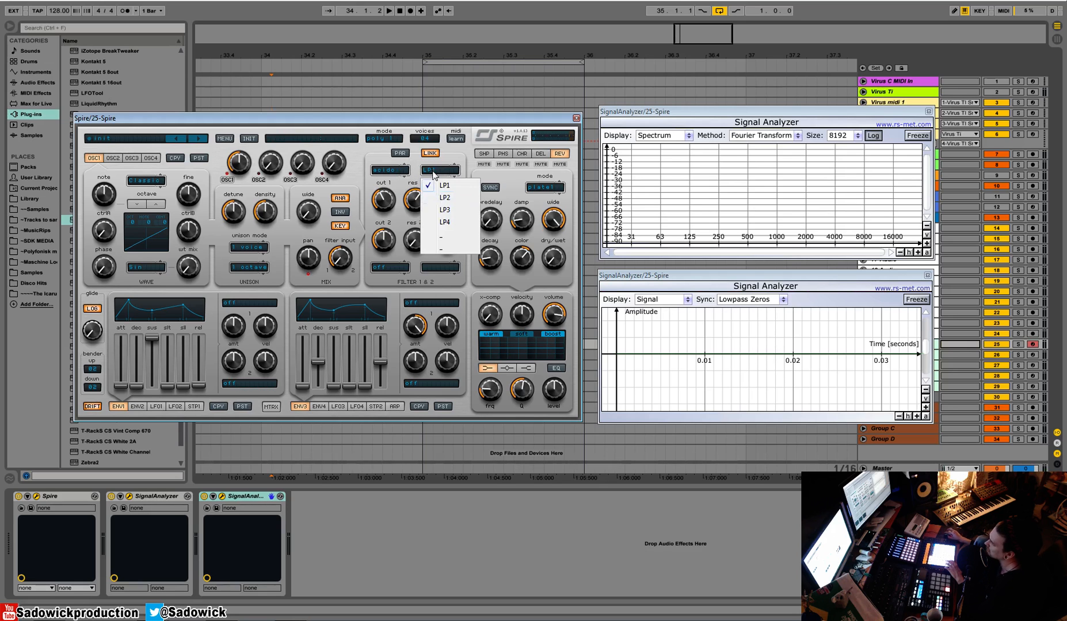
pyautogui.click(442, 223)
pyautogui.moveTo(387, 201); pyautogui.dragTo(379, 197)
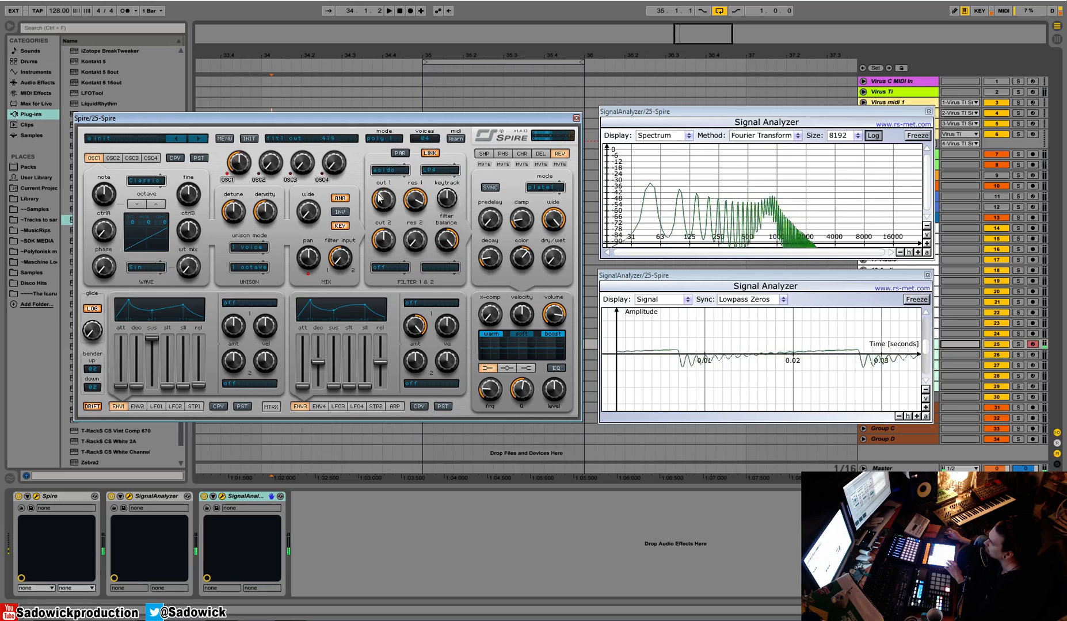
pyautogui.click(439, 171)
pyautogui.click(439, 186)
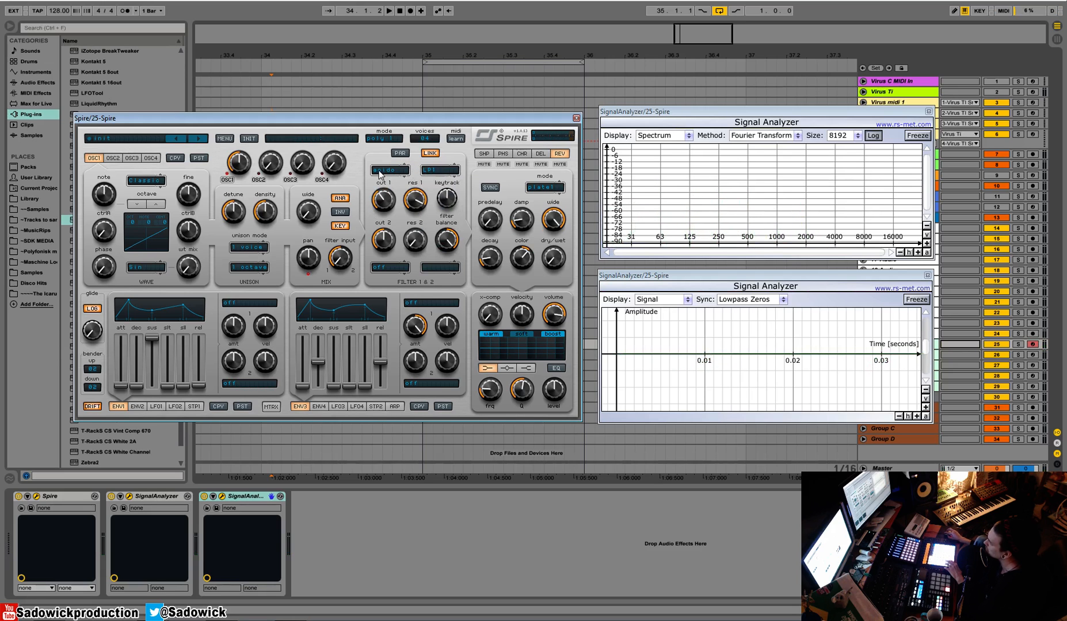
# Switch filter 1 to the infecto type in LP2 mode.
pyautogui.click(384, 169)
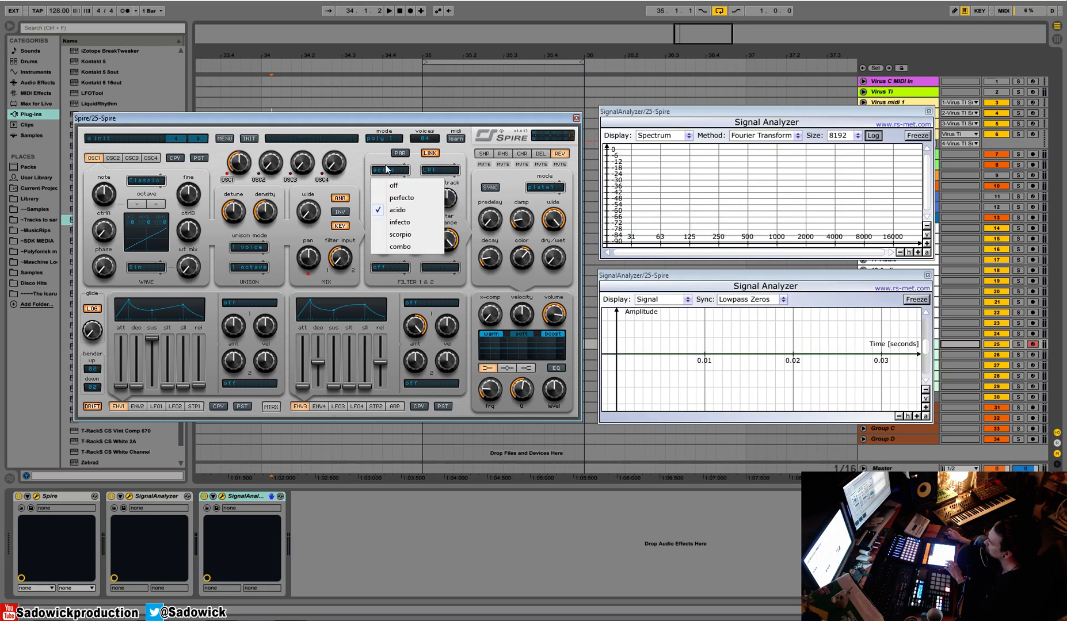
pyautogui.click(409, 223)
pyautogui.click(437, 173)
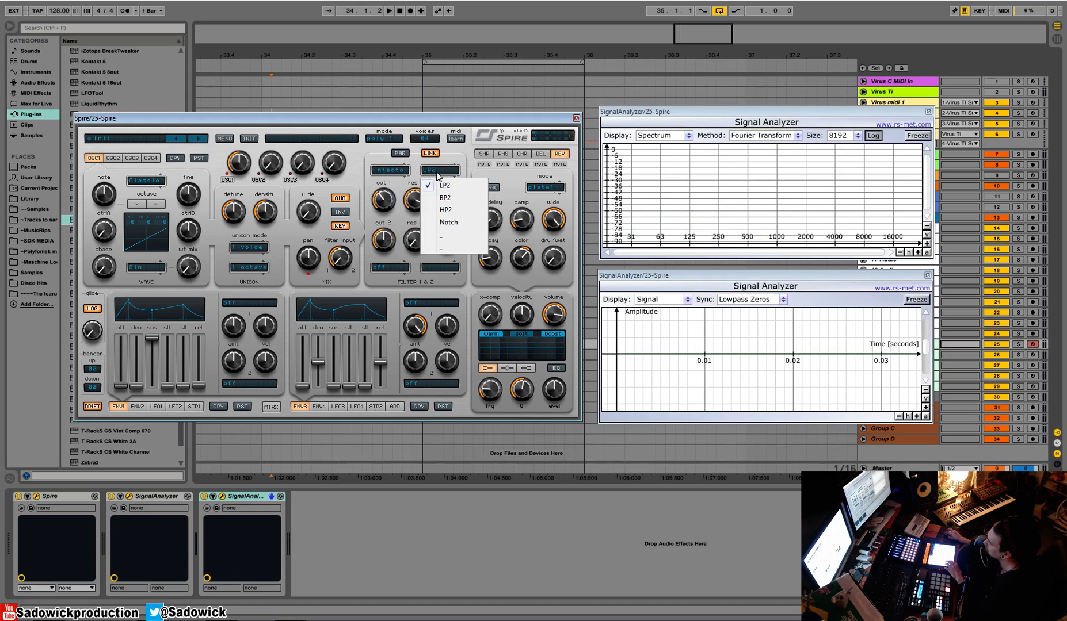
pyautogui.click(452, 189)
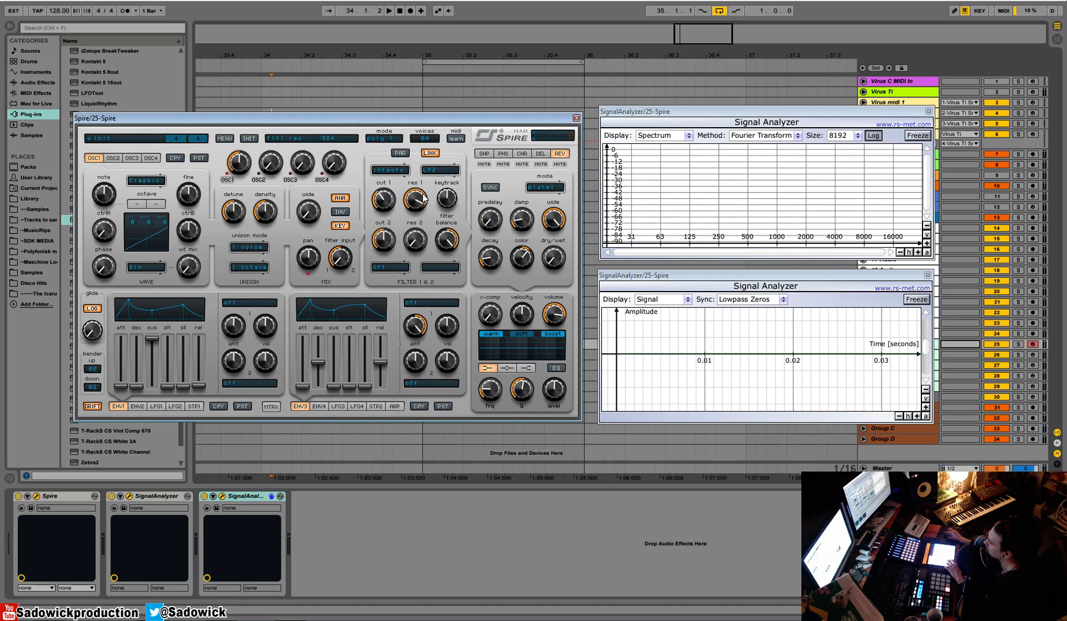
# Sweep the infecto filter's cutoff and resonance, bringing the filter 1 resonance down to 0.
pyautogui.moveTo(408, 198); pyautogui.dragTo(411, 280)
pyautogui.moveTo(387, 206); pyautogui.dragTo(397, 168)
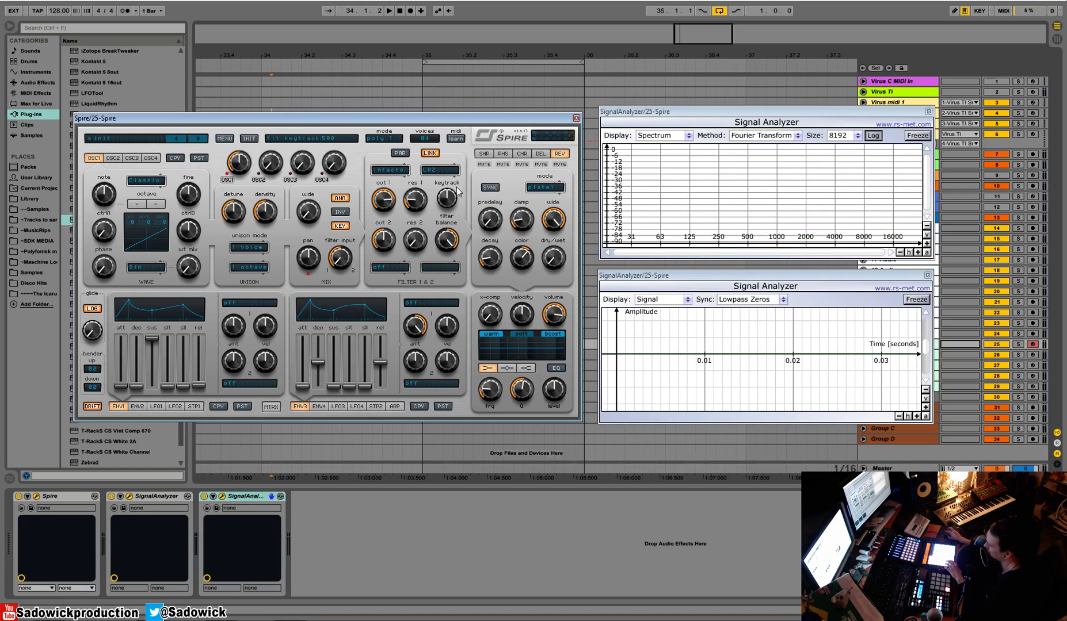
pyautogui.moveTo(414, 199); pyautogui.dragTo(415, 146)
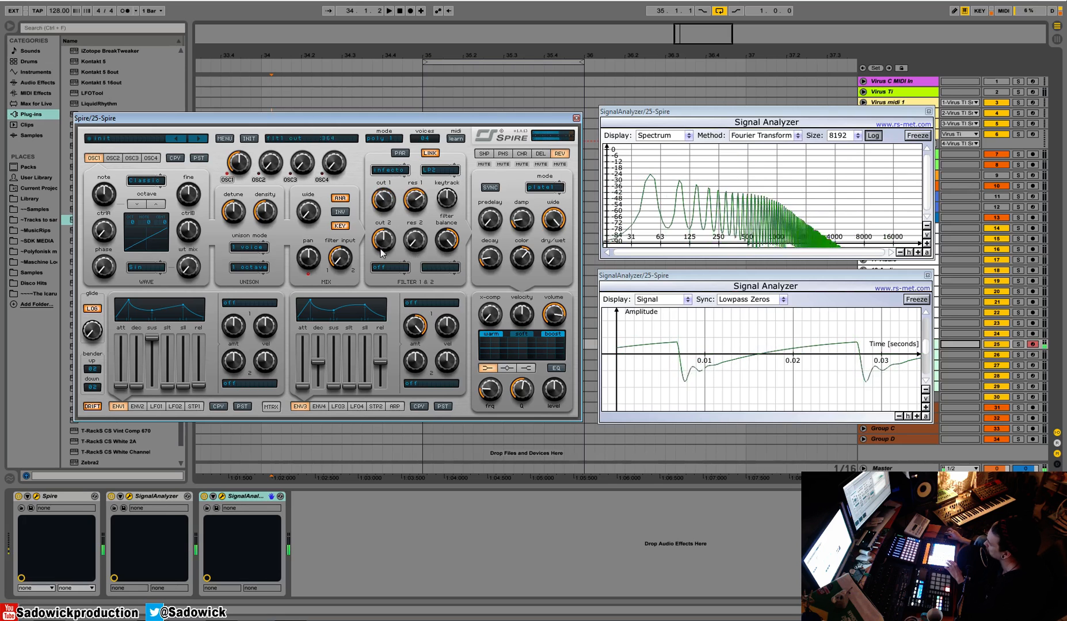
pyautogui.moveTo(414, 206); pyautogui.dragTo(463, 439)
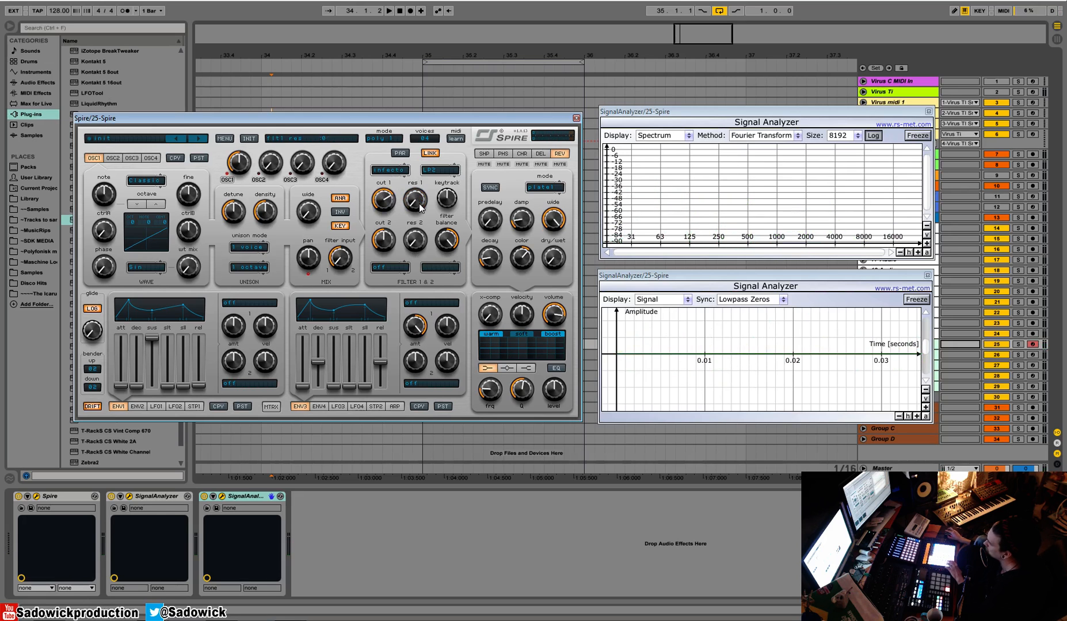
# Audition the infecto filter's Notch mode with a cutoff sweep, and return it to LP2.
pyautogui.click(455, 172)
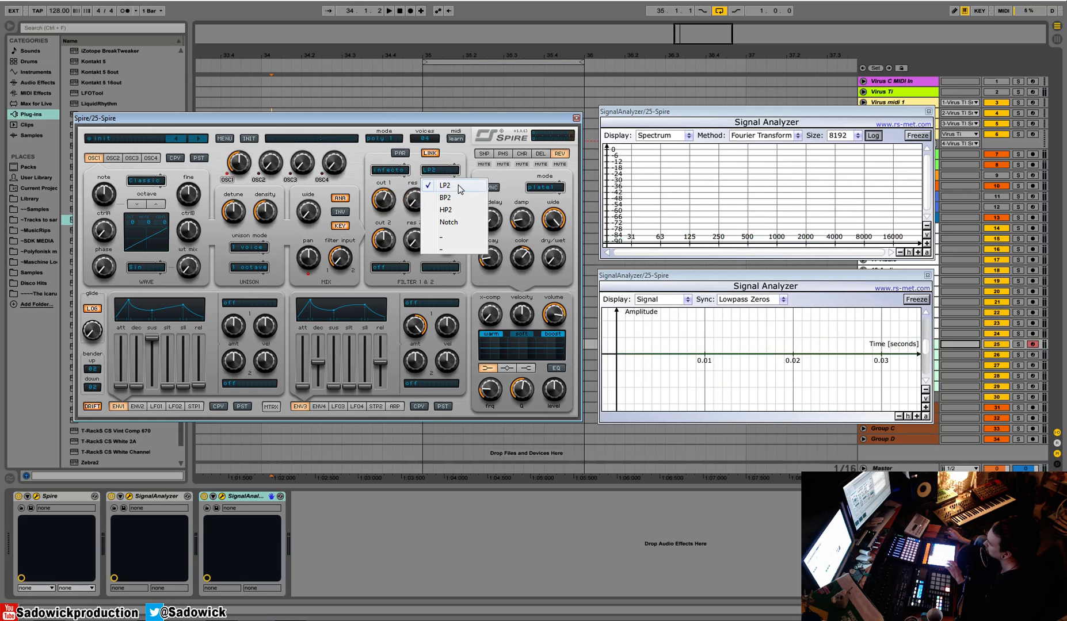
pyautogui.click(458, 223)
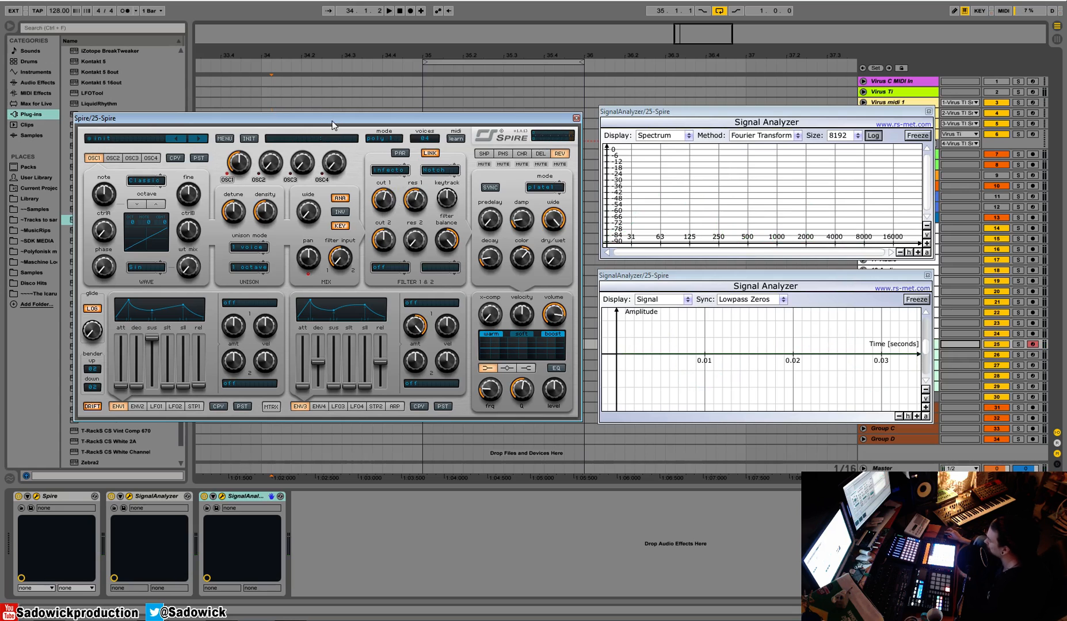
pyautogui.moveTo(391, 200)
pyautogui.mouseDown()
pyautogui.moveTo(399, 183)
pyautogui.moveTo(399, 208)
pyautogui.moveTo(401, 189)
pyautogui.mouseUp()
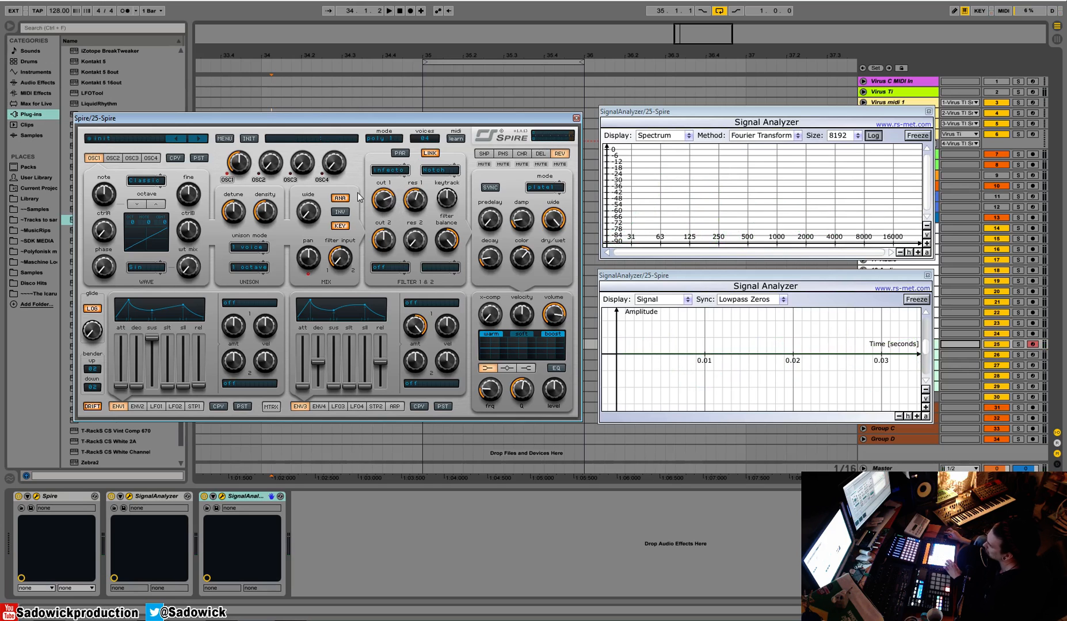
pyautogui.click(430, 171)
pyautogui.click(437, 188)
# Switch filter 1 to the scorpio type in RedLP2 mode and sweep its cutoff.
pyautogui.click(391, 171)
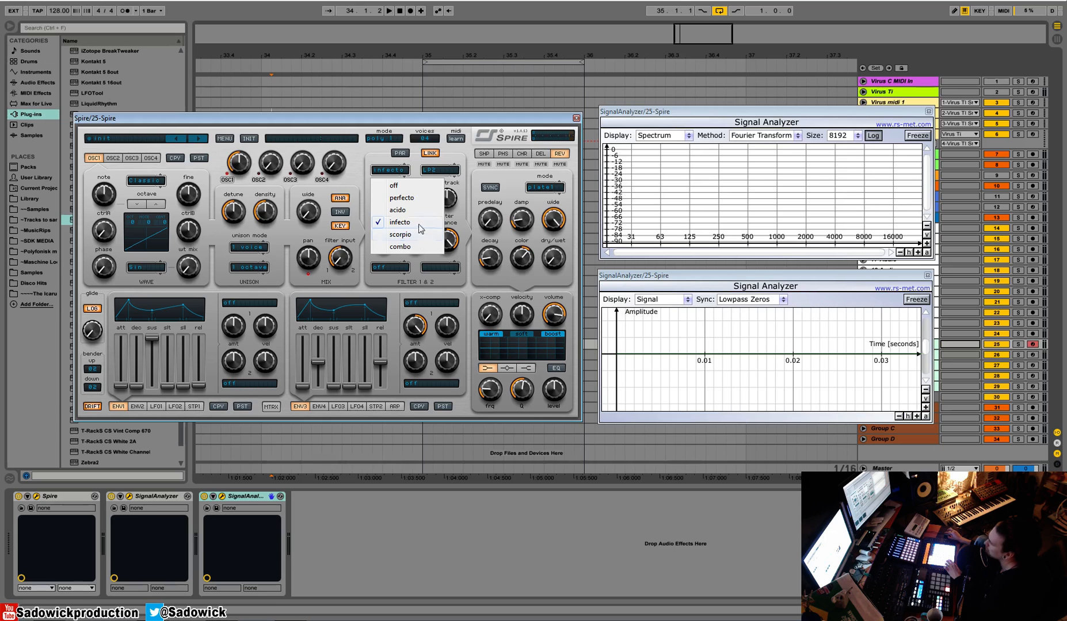
pyautogui.click(417, 236)
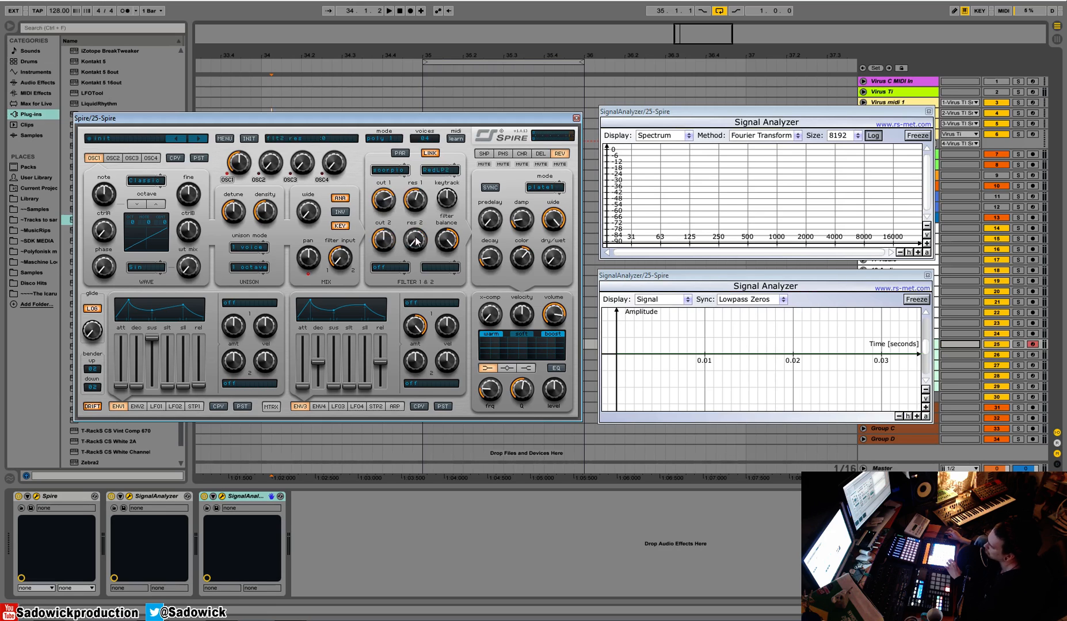
pyautogui.click(443, 173)
pyautogui.click(448, 154)
pyautogui.moveTo(385, 198); pyautogui.dragTo(384, 208)
# Compare the scorpio filter's RedLP4 and RedLP2 modes, leaving filter 1 on RedLP4.
pyautogui.click(436, 170)
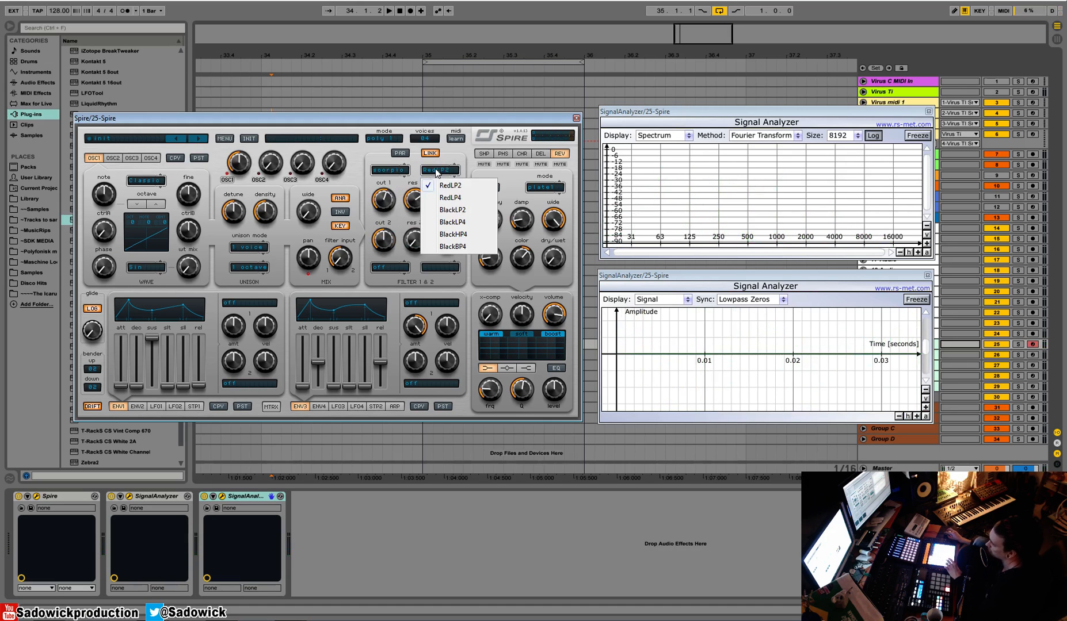
pyautogui.click(450, 198)
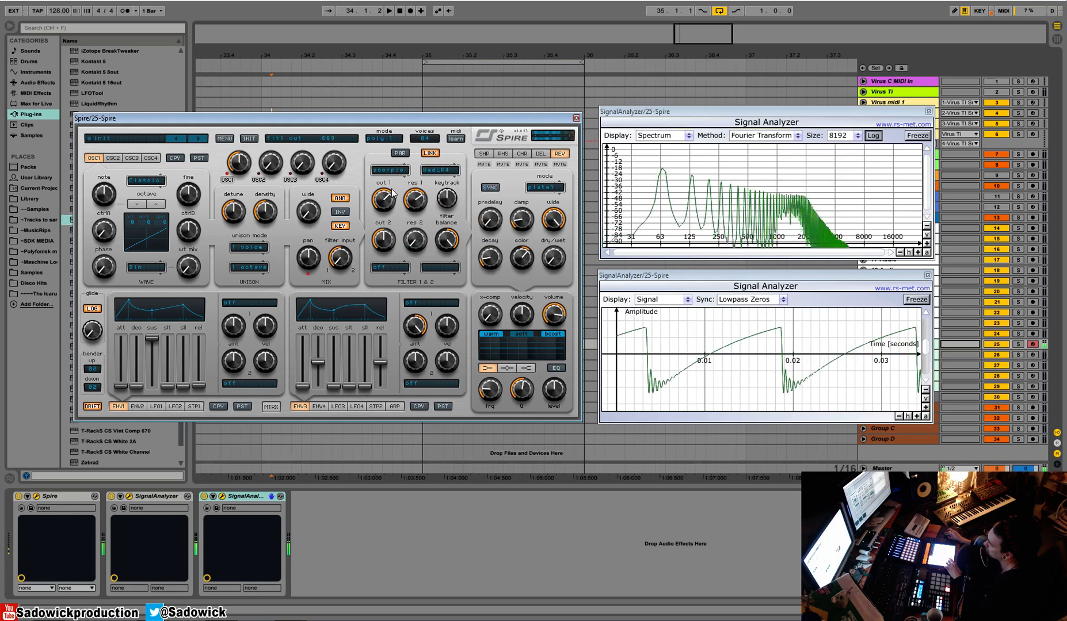
pyautogui.click(440, 170)
pyautogui.click(450, 185)
pyautogui.click(440, 170)
pyautogui.click(449, 197)
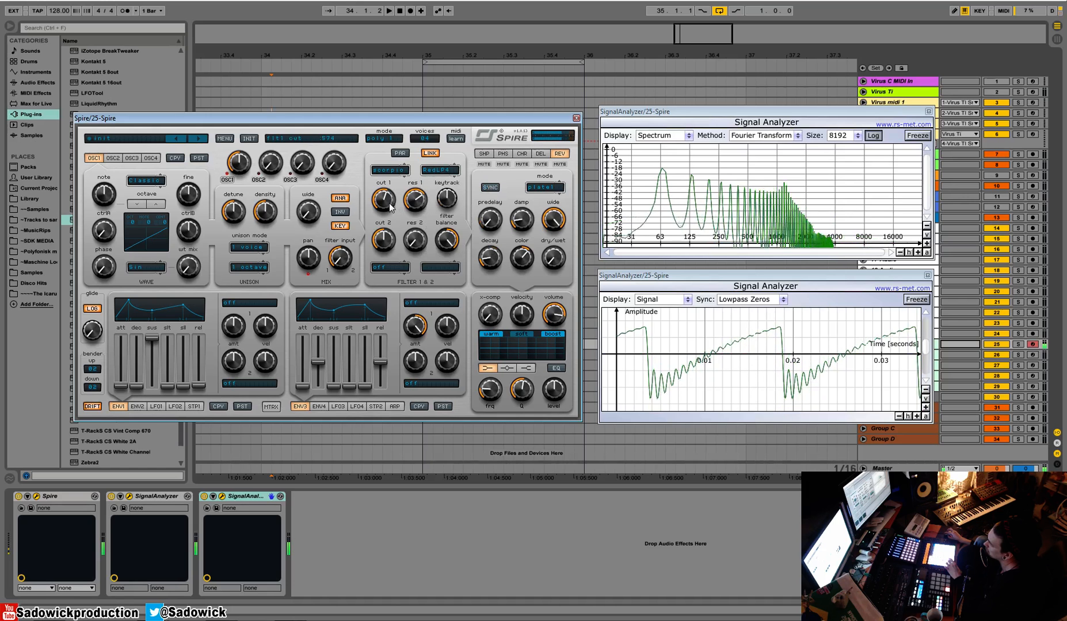
# Switch the scorpio filter to its BlackLP2 mode and sweep filter 1's cutoff.
pyautogui.click(436, 170)
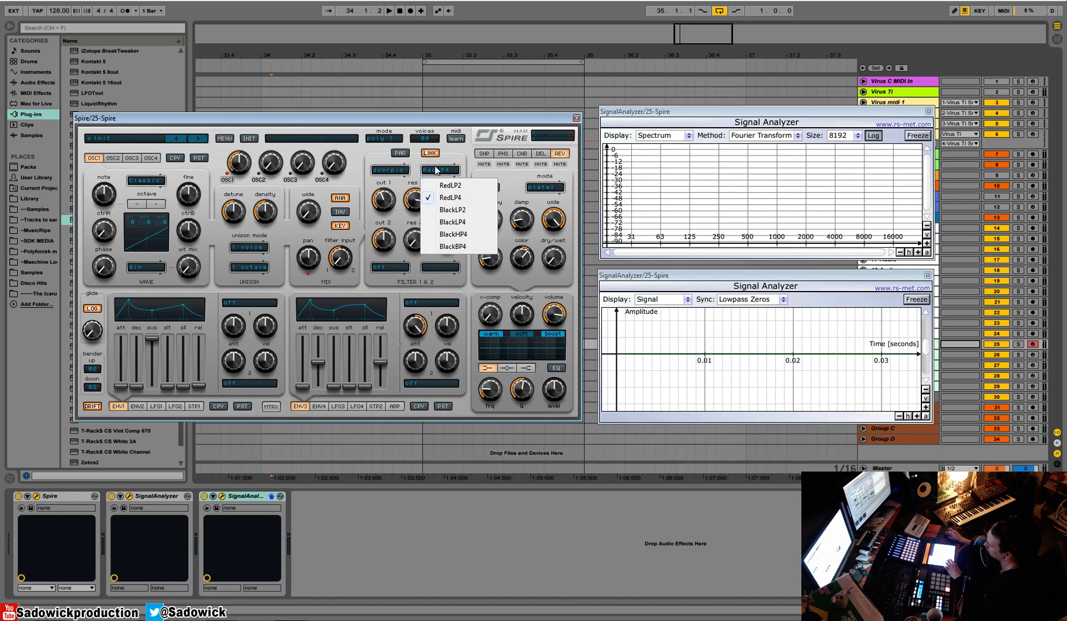
pyautogui.click(479, 210)
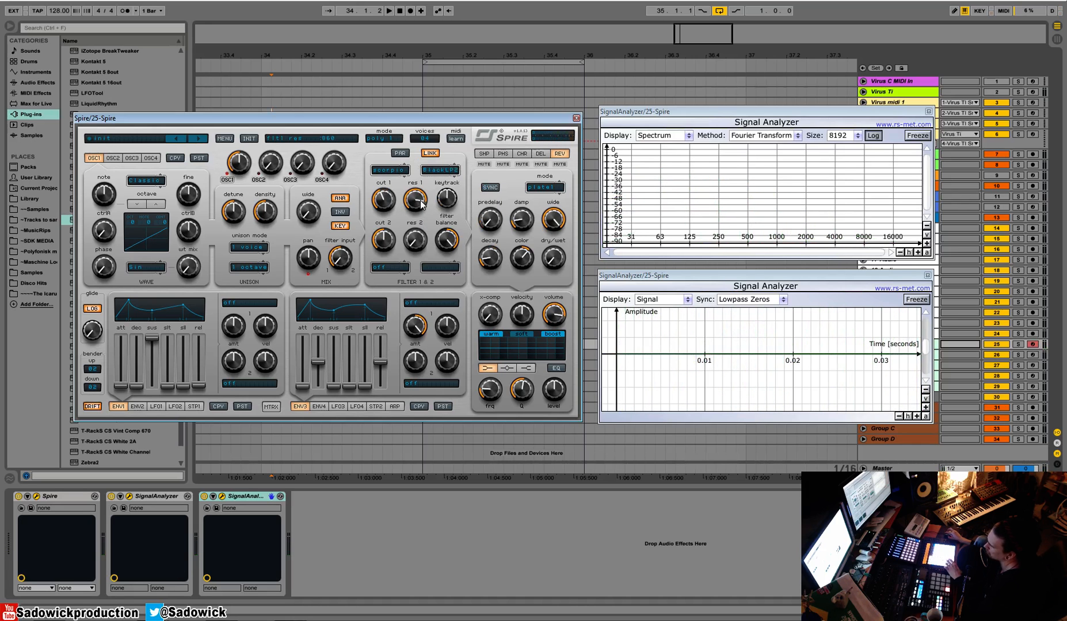
pyautogui.moveTo(379, 205); pyautogui.dragTo(414, 273)
# Change filter 1 to the combo type, raise its resonance from 0 and sweep the cutoff.
pyautogui.click(392, 170)
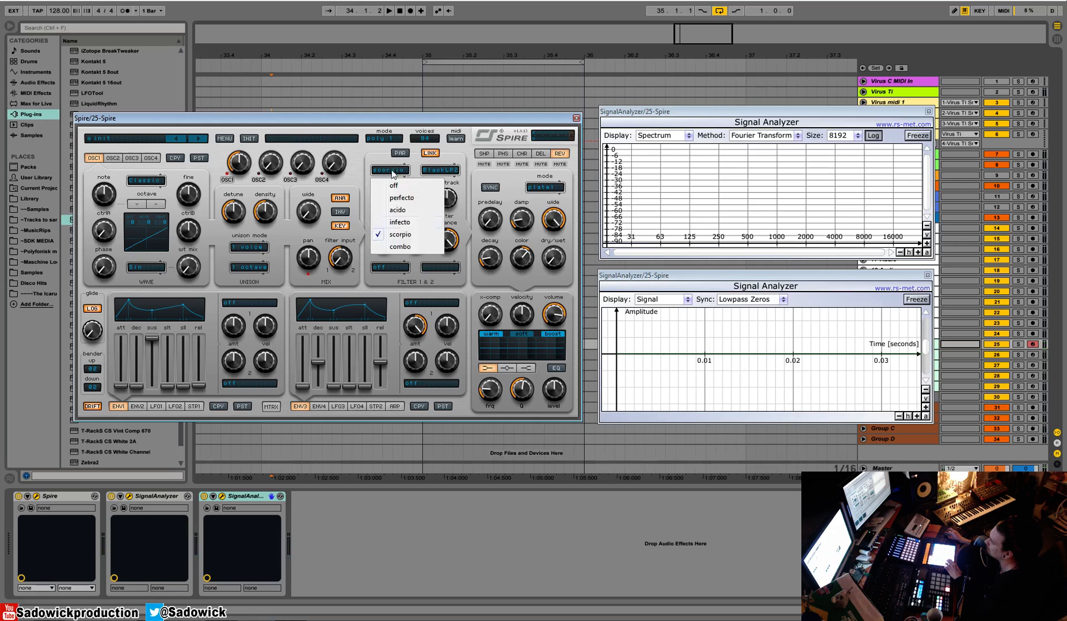
pyautogui.click(426, 246)
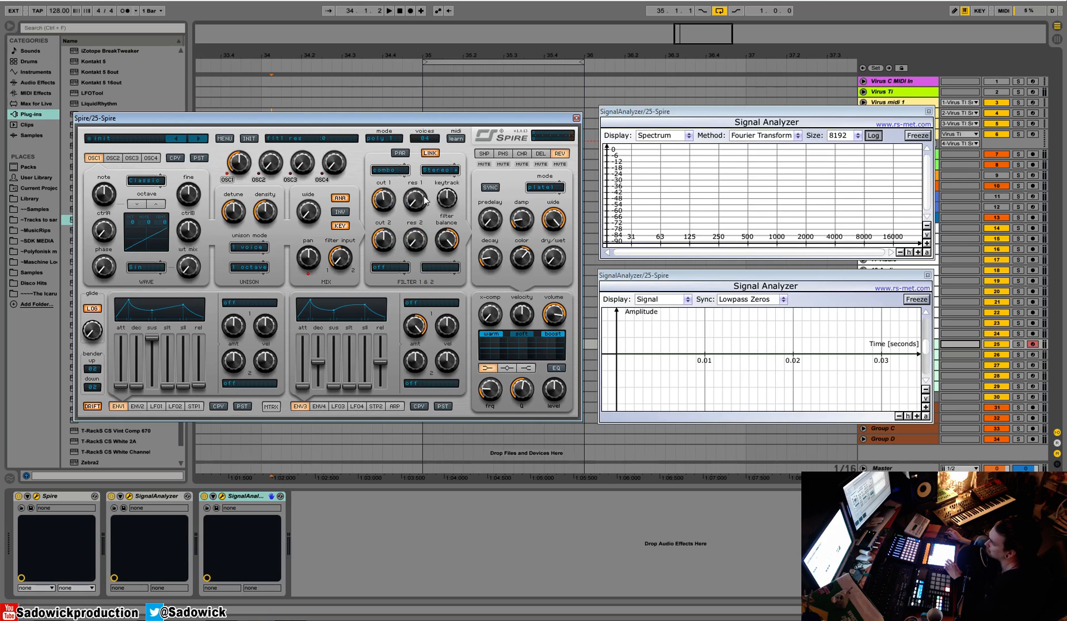
pyautogui.moveTo(419, 208); pyautogui.dragTo(419, 138)
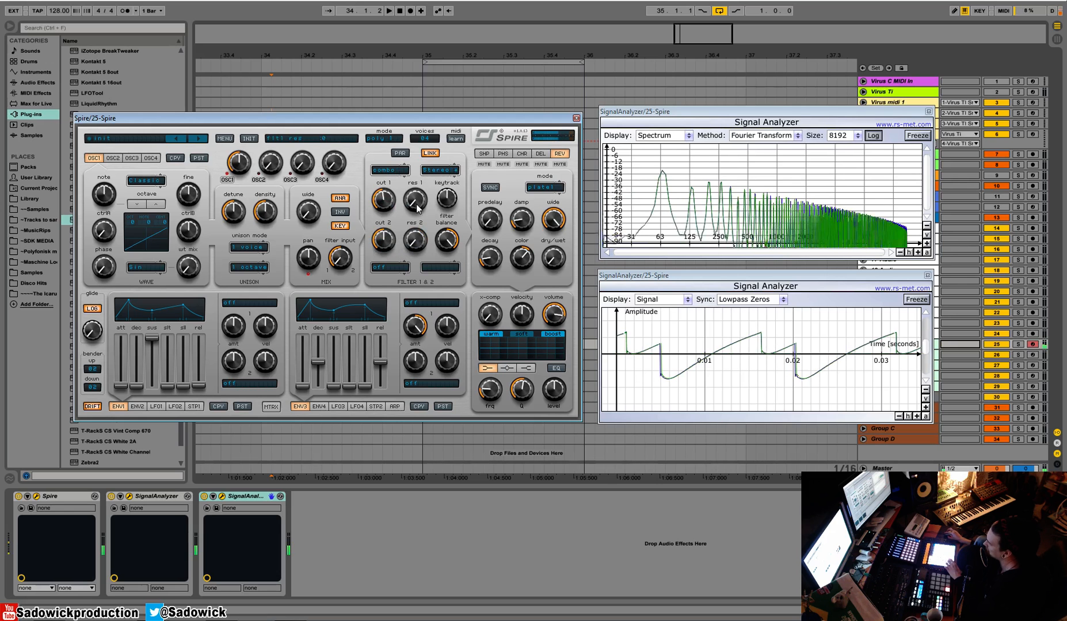
pyautogui.moveTo(384, 199)
pyautogui.mouseDown()
pyautogui.moveTo(388, 216)
pyautogui.moveTo(397, 185)
pyautogui.mouseUp()
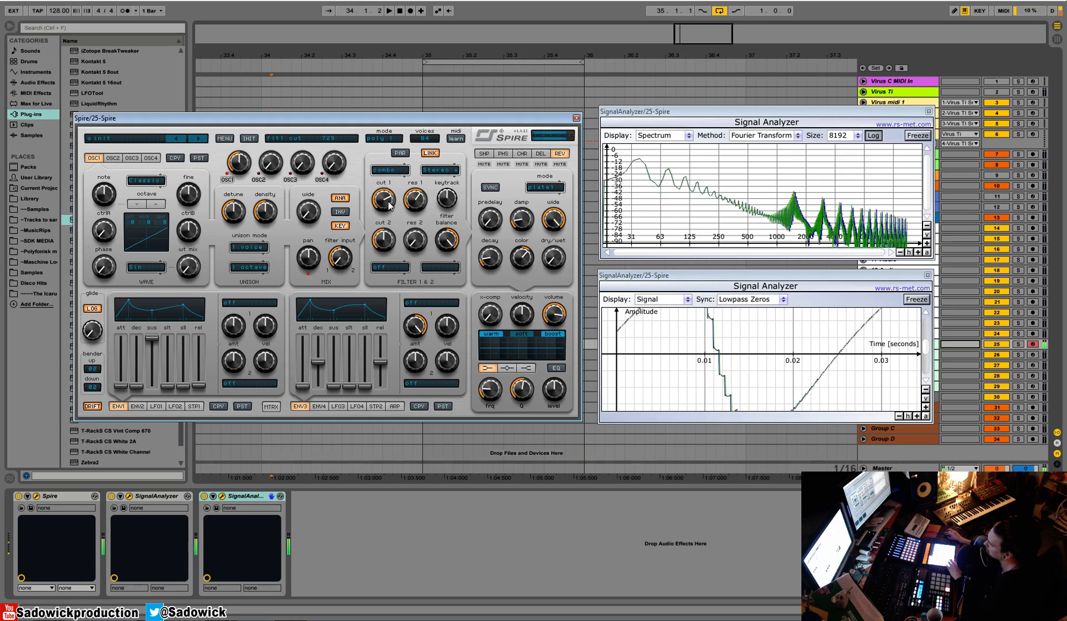
pyautogui.moveTo(391, 227); pyautogui.dragTo(391, 211)
# Set the combo filter to Stereo - mode and audition it with cutoff sweeps.
pyautogui.click(447, 172)
pyautogui.click(446, 175)
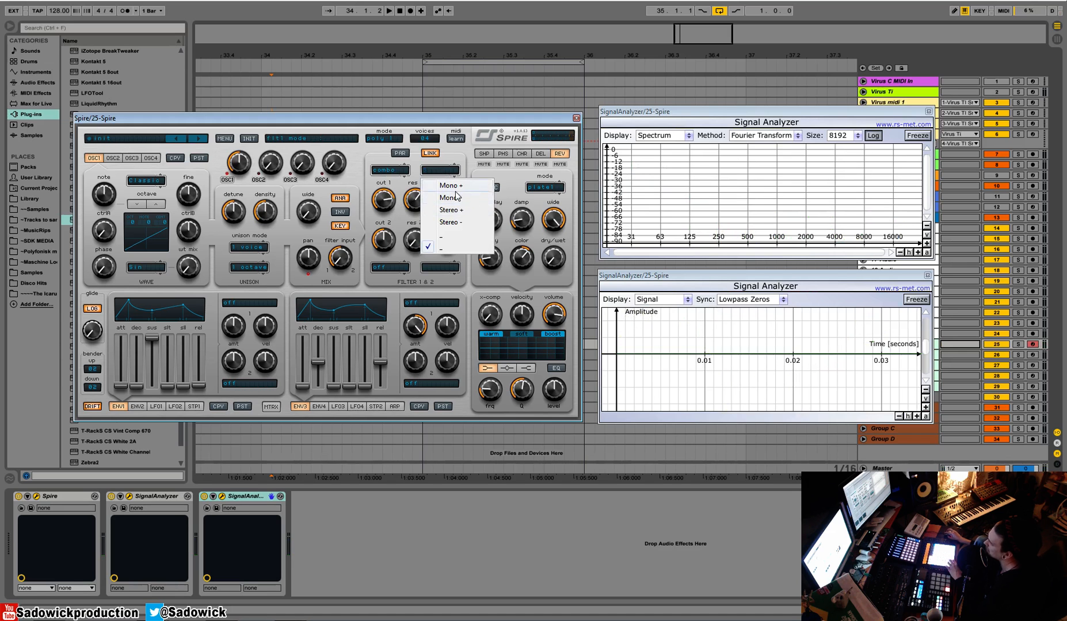
pyautogui.click(452, 223)
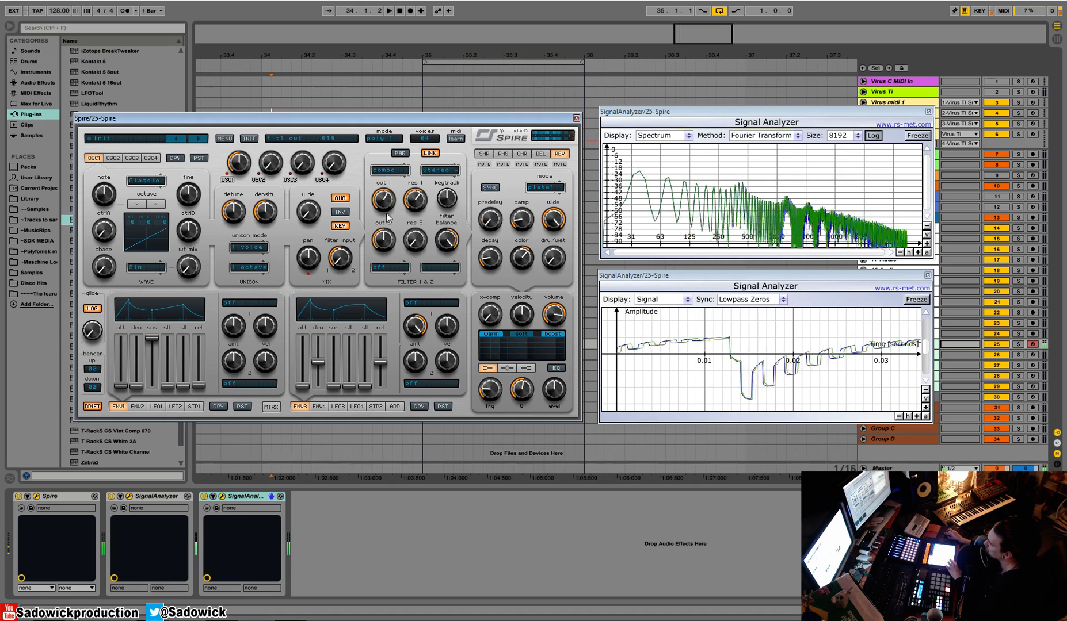
pyautogui.moveTo(388, 201); pyautogui.dragTo(395, 203)
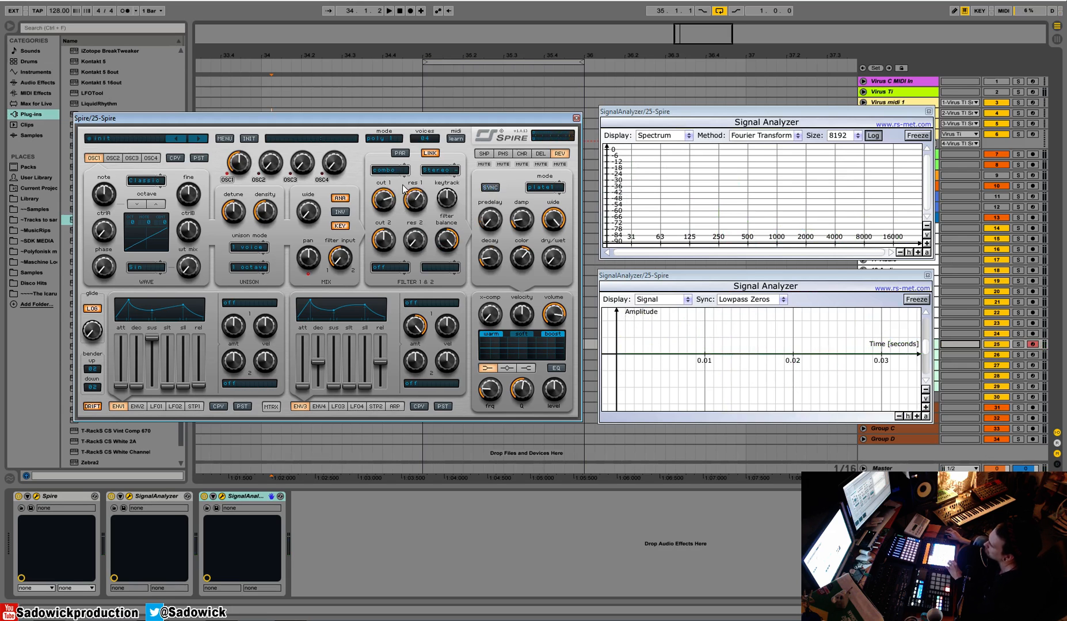
pyautogui.moveTo(375, 208); pyautogui.dragTo(377, 244)
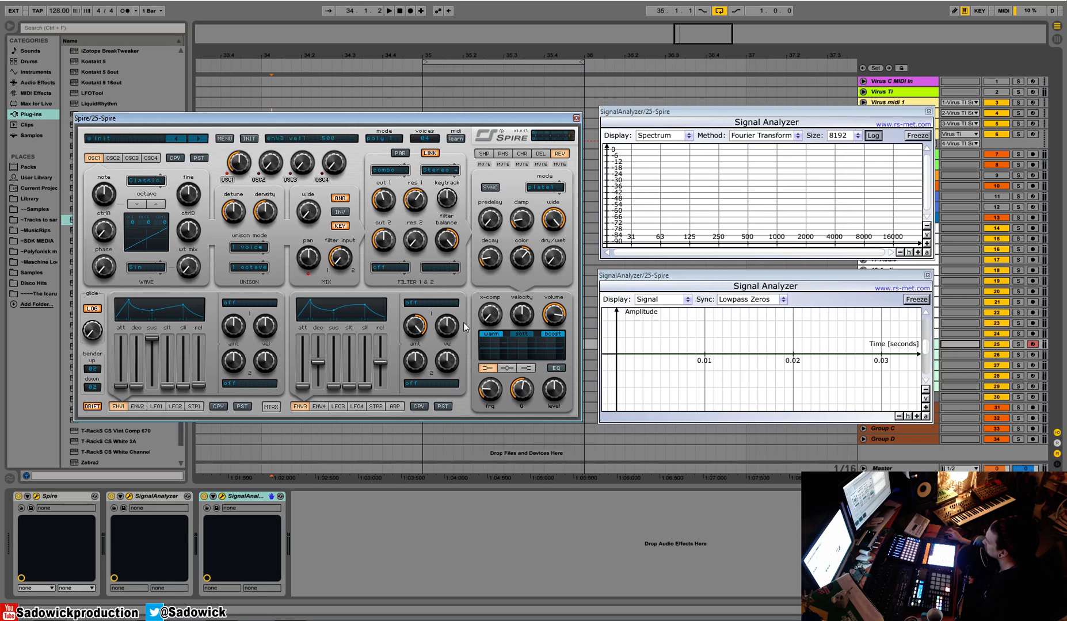
# Turn filter 1 off and enable parallel routing for the two filters.
pyautogui.click(383, 174)
pyautogui.click(386, 182)
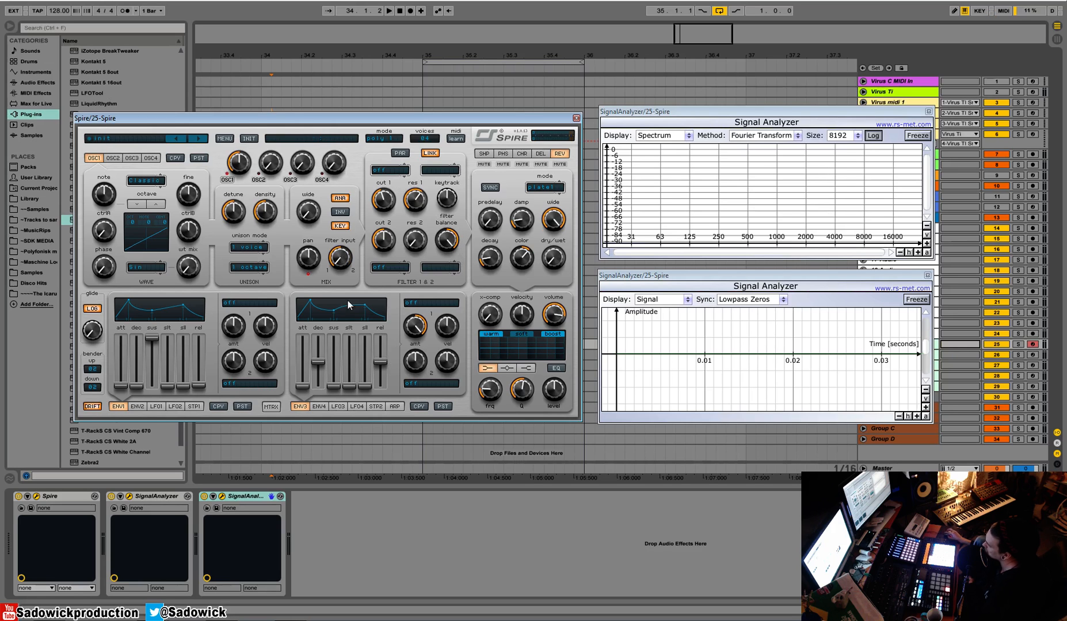
pyautogui.click(400, 153)
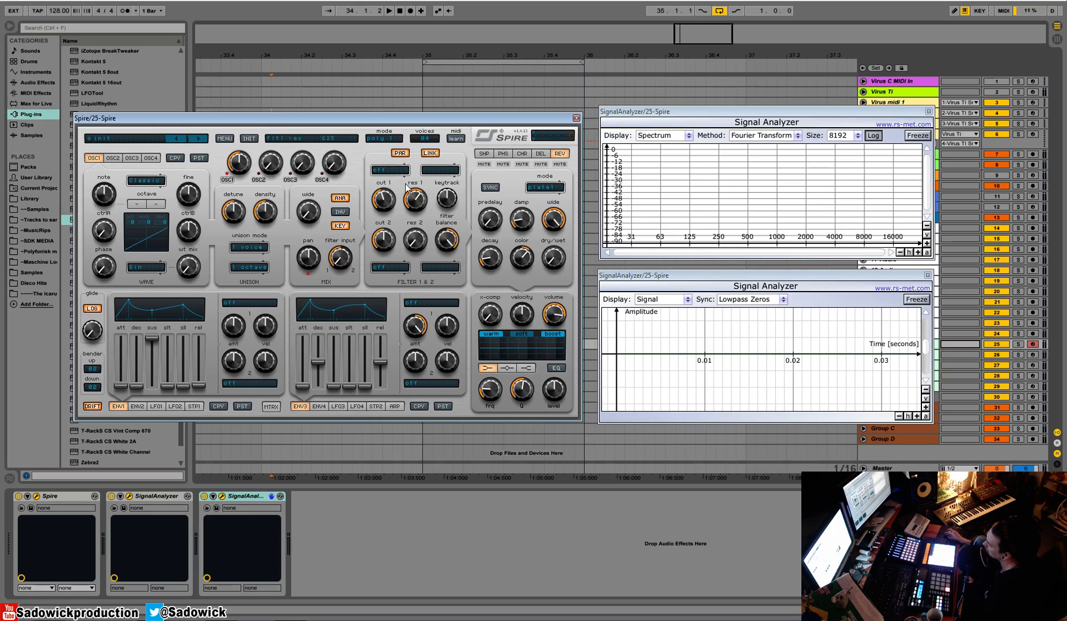
pyautogui.click(400, 153)
# Turn the filter balance through its range and centre it, and set OSC1's filter input to 500.
pyautogui.moveTo(450, 240); pyautogui.dragTo(425, 384)
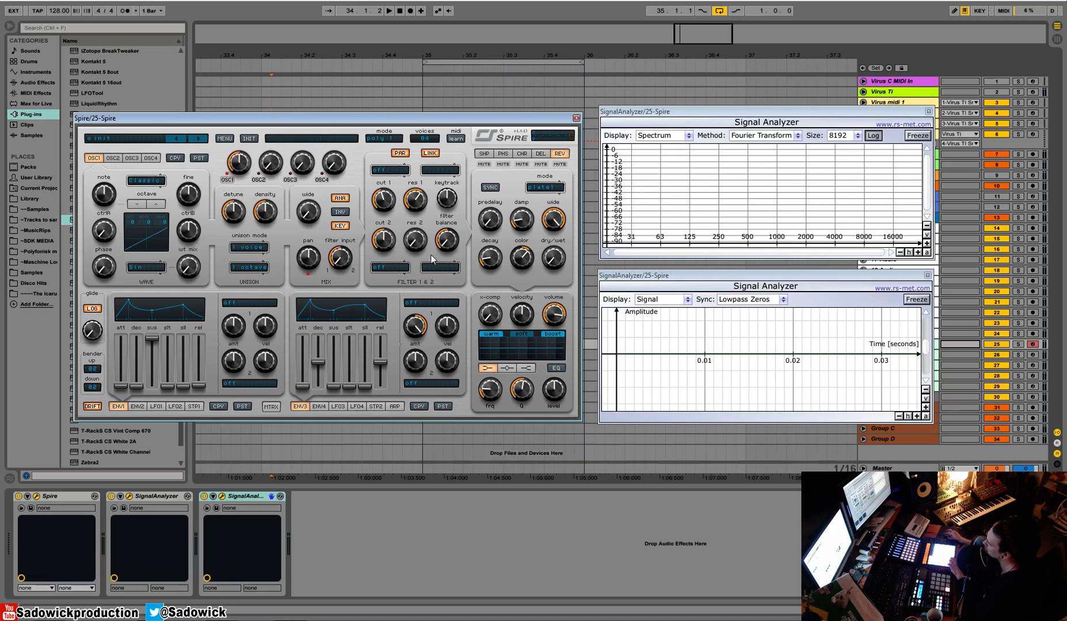
pyautogui.moveTo(447, 241); pyautogui.dragTo(462, 46)
pyautogui.moveTo(454, 244); pyautogui.dragTo(451, 295)
pyautogui.moveTo(347, 259); pyautogui.dragTo(358, 218)
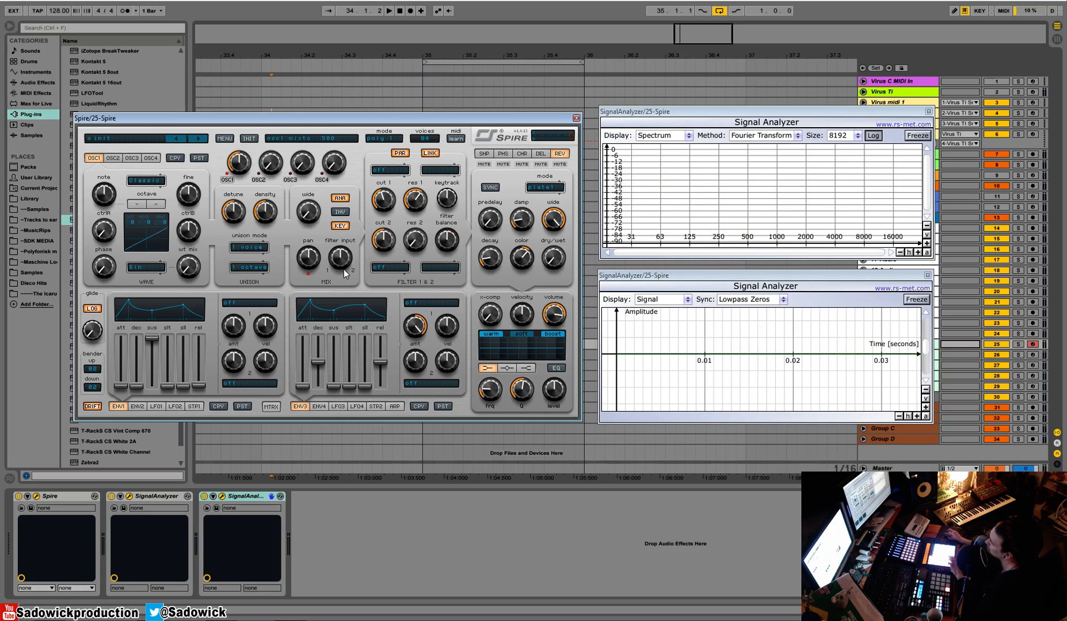
pyautogui.click(448, 244)
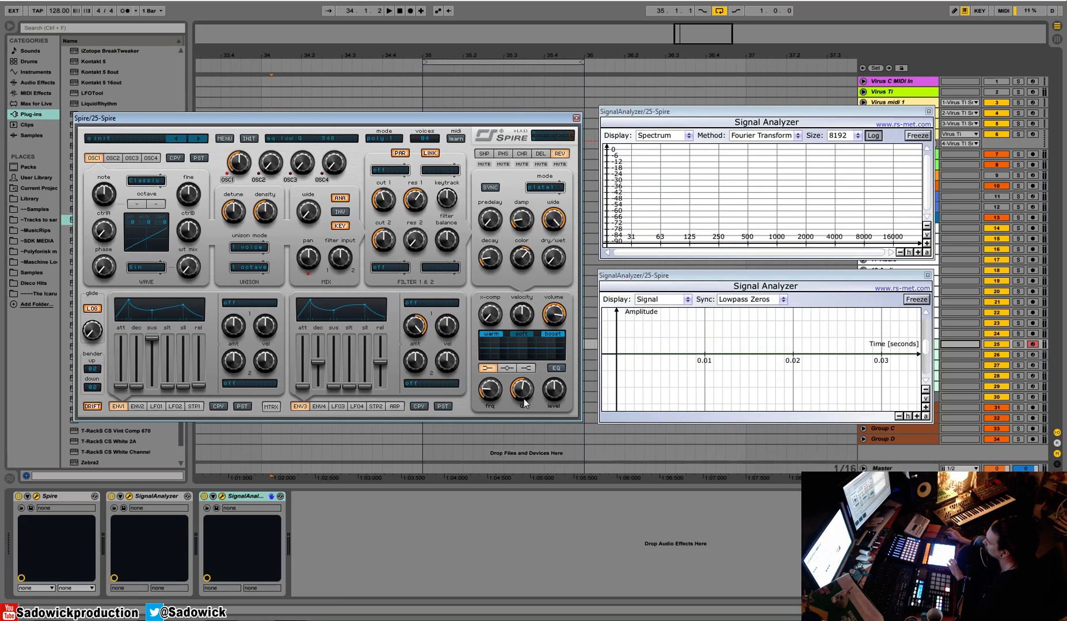
# Set filter 1 to the perfecto type in BP4 mode.
pyautogui.click(390, 170)
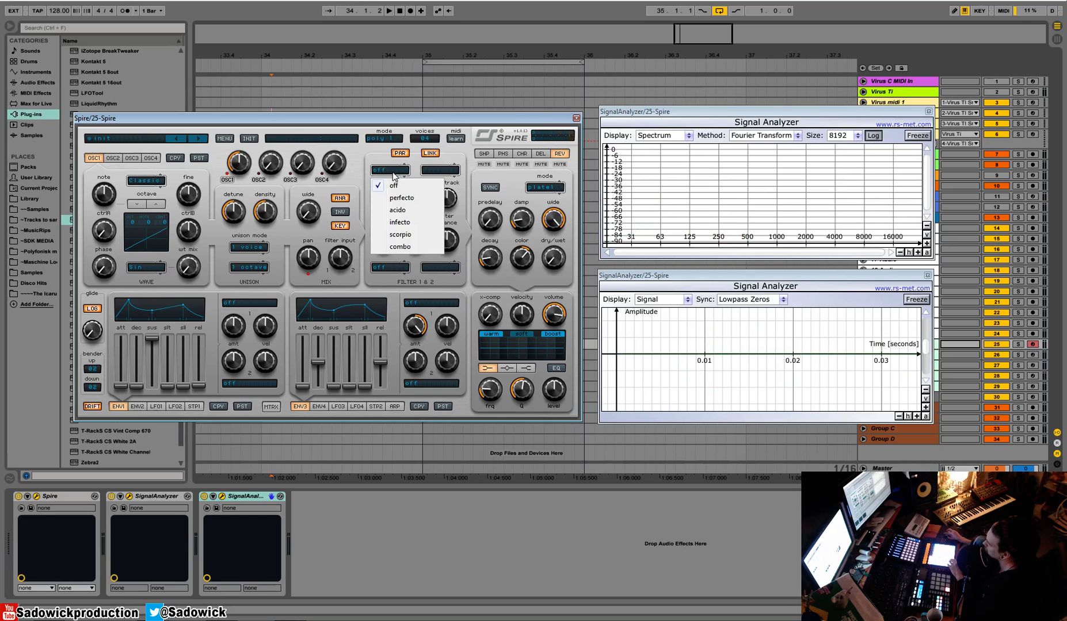
pyautogui.click(409, 198)
pyautogui.click(440, 170)
pyautogui.click(452, 213)
pyautogui.click(431, 171)
pyautogui.click(447, 199)
# Shift the filter balance and audition the perfecto filter by raising its resonance and sweeping its cutoff.
pyautogui.moveTo(424, 202); pyautogui.dragTo(382, 205)
pyautogui.moveTo(447, 242)
pyautogui.mouseDown()
pyautogui.moveTo(447, 255)
pyautogui.moveTo(443, 234)
pyautogui.mouseUp()
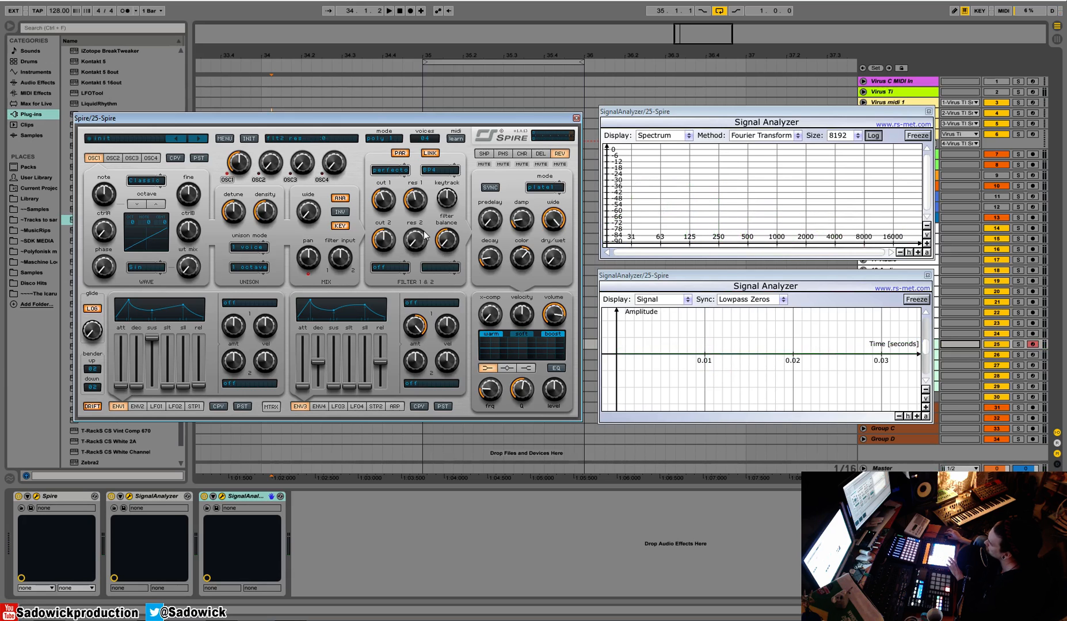
pyautogui.moveTo(423, 201); pyautogui.dragTo(426, 167)
pyautogui.moveTo(384, 202); pyautogui.dragTo(424, 216)
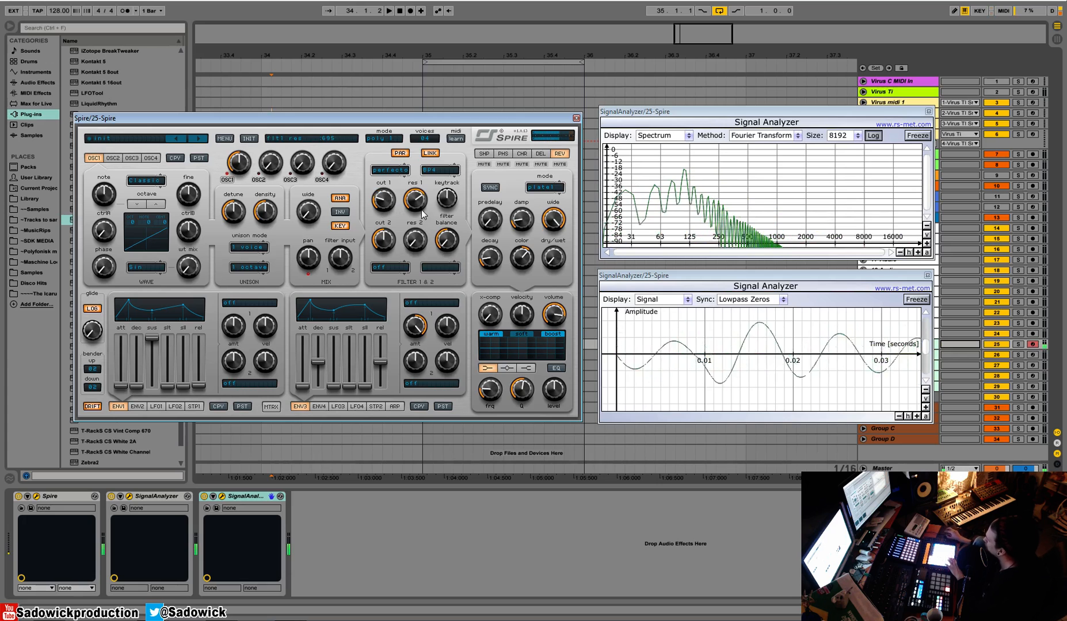
pyautogui.click(444, 202)
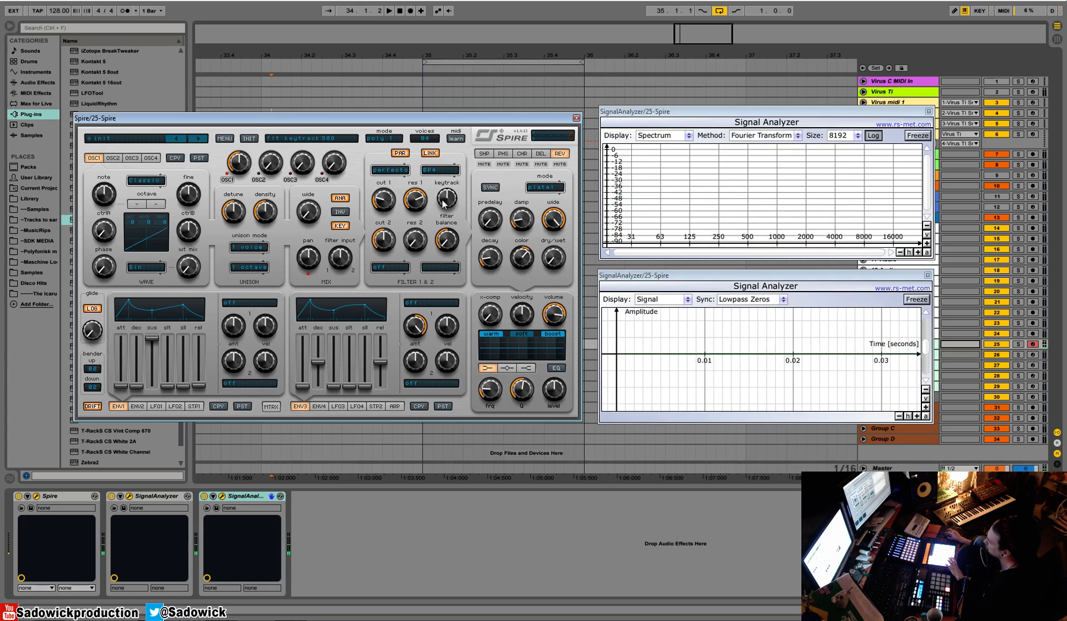
pyautogui.moveTo(451, 249)
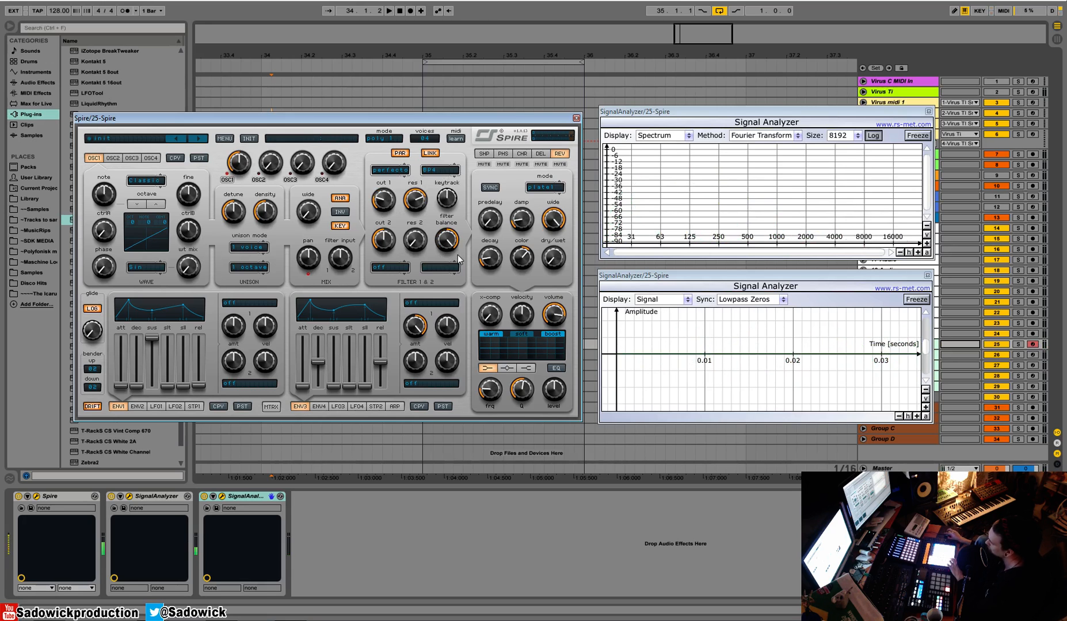
# Set filter 2 to the infecto type in LP2 mode, adjust its resonance and cutoff, and centre the filter balance.
pyautogui.click(387, 268)
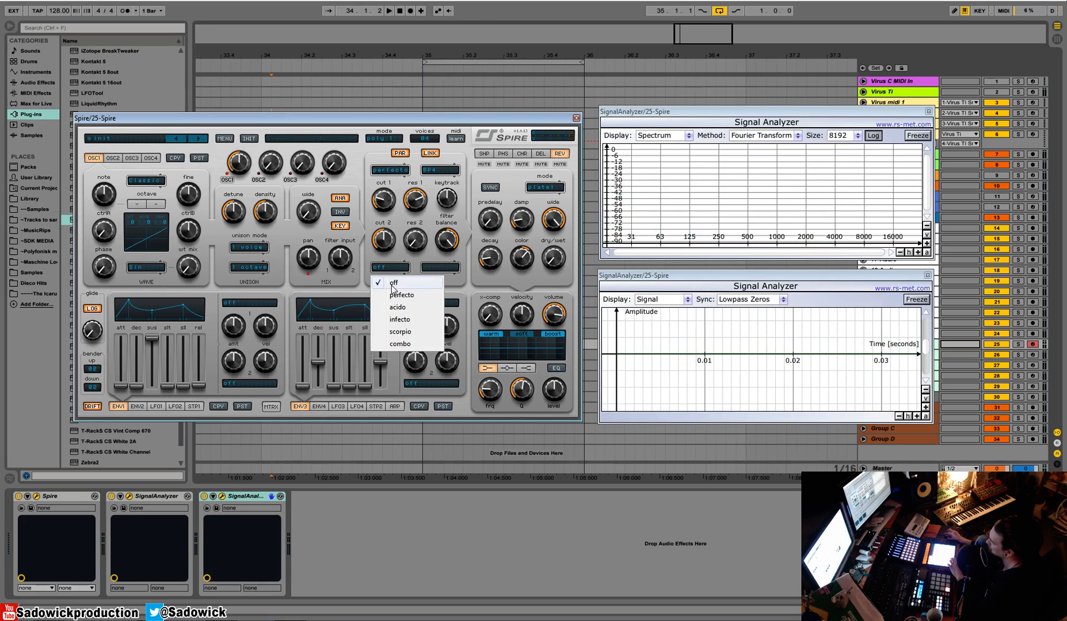
pyautogui.click(420, 325)
pyautogui.moveTo(419, 243); pyautogui.dragTo(419, 198)
pyautogui.moveTo(386, 245); pyautogui.dragTo(385, 281)
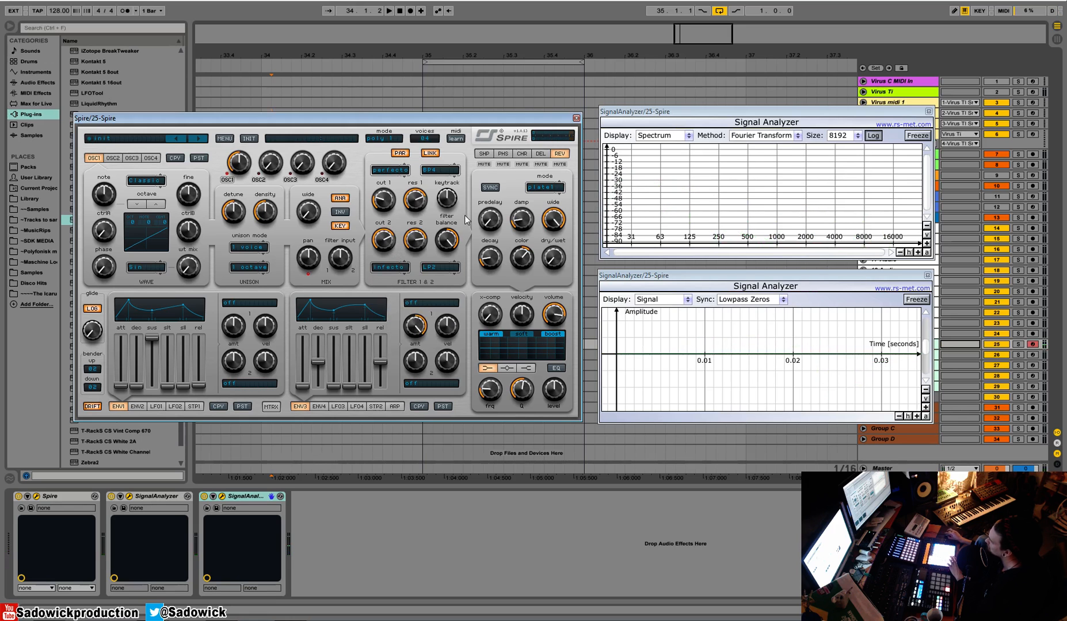
pyautogui.moveTo(456, 245); pyautogui.dragTo(462, 273)
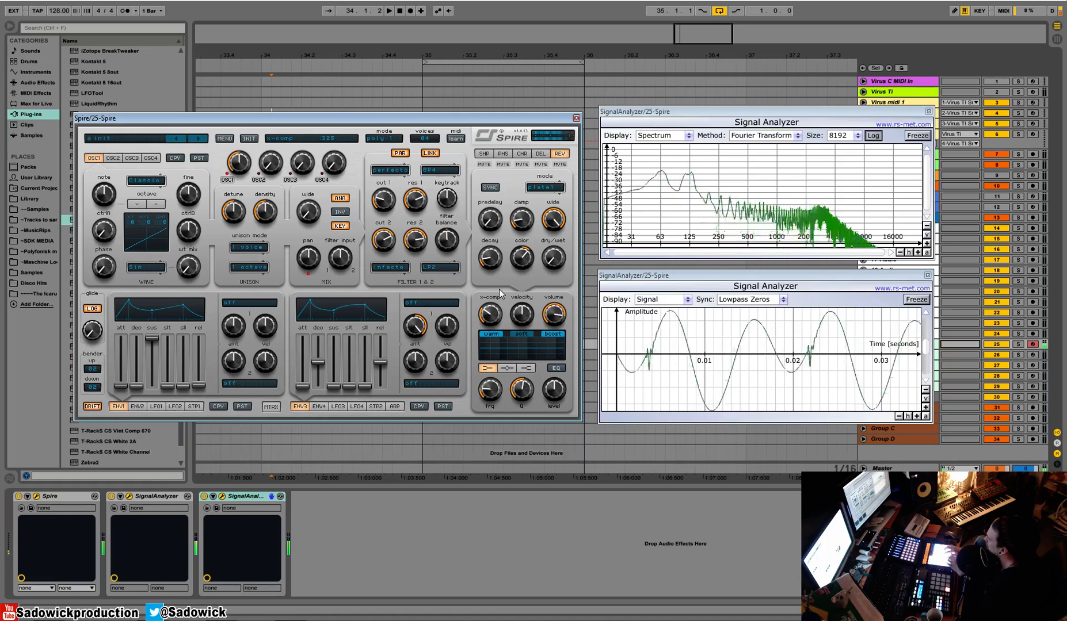
# Show the shaper effect's settings and try out its drive.
pyautogui.click(486, 154)
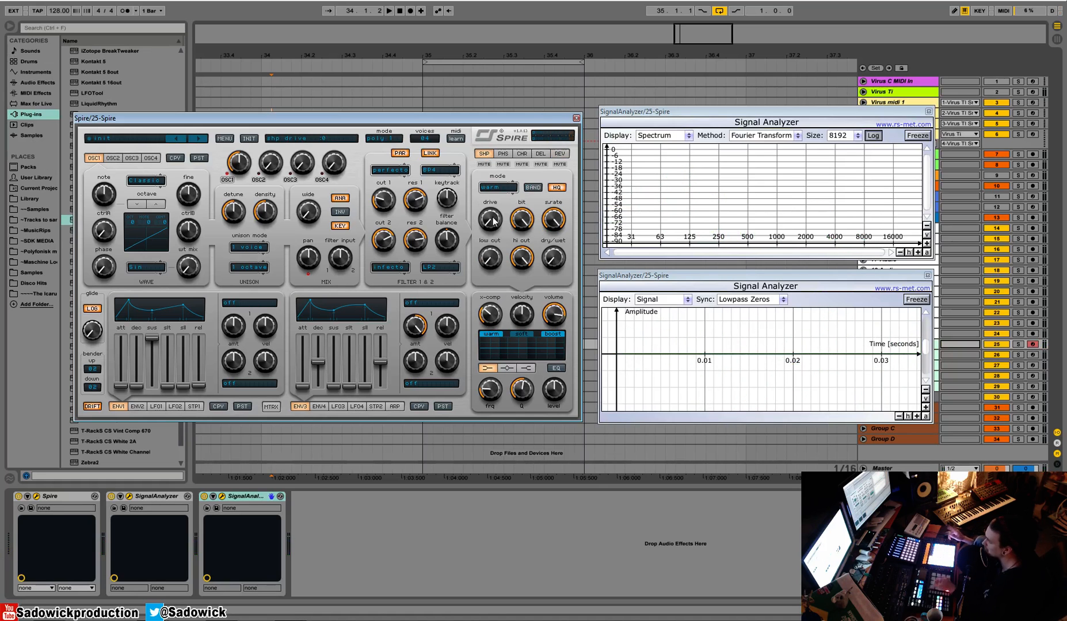
pyautogui.moveTo(495, 218)
pyautogui.mouseDown()
pyautogui.moveTo(500, 184)
pyautogui.moveTo(501, 197)
pyautogui.mouseUp()
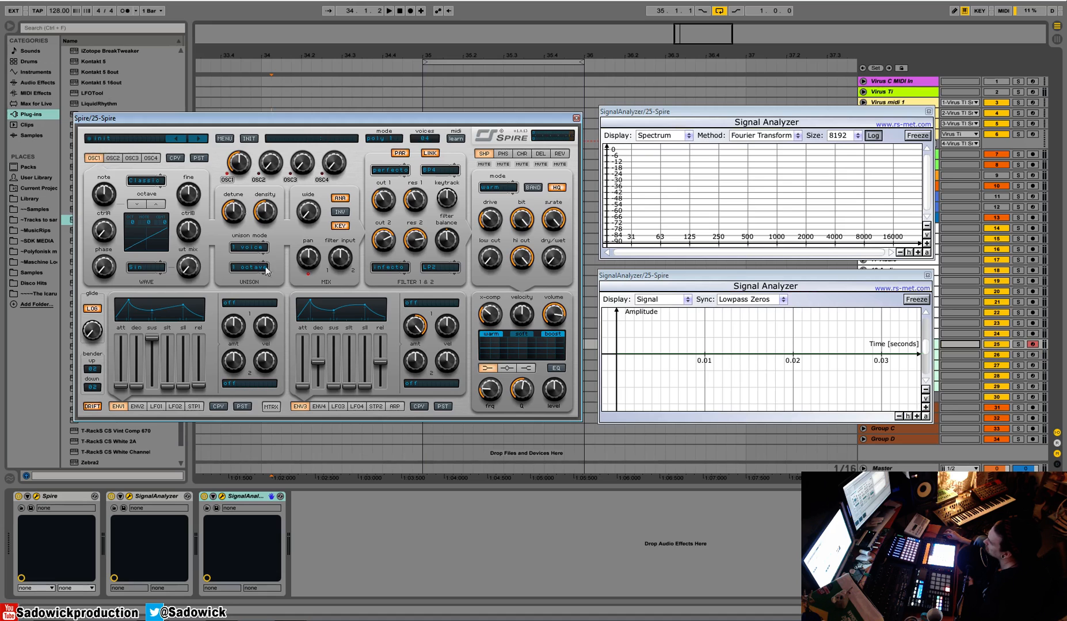
# Readjust the filter balance, turn off parallel routing and sweep filter 1's cutoff with the filters in series.
pyautogui.moveTo(345, 270)
pyautogui.mouseDown()
pyautogui.moveTo(348, 178)
pyautogui.moveTo(366, 228)
pyautogui.moveTo(344, 265)
pyautogui.mouseUp()
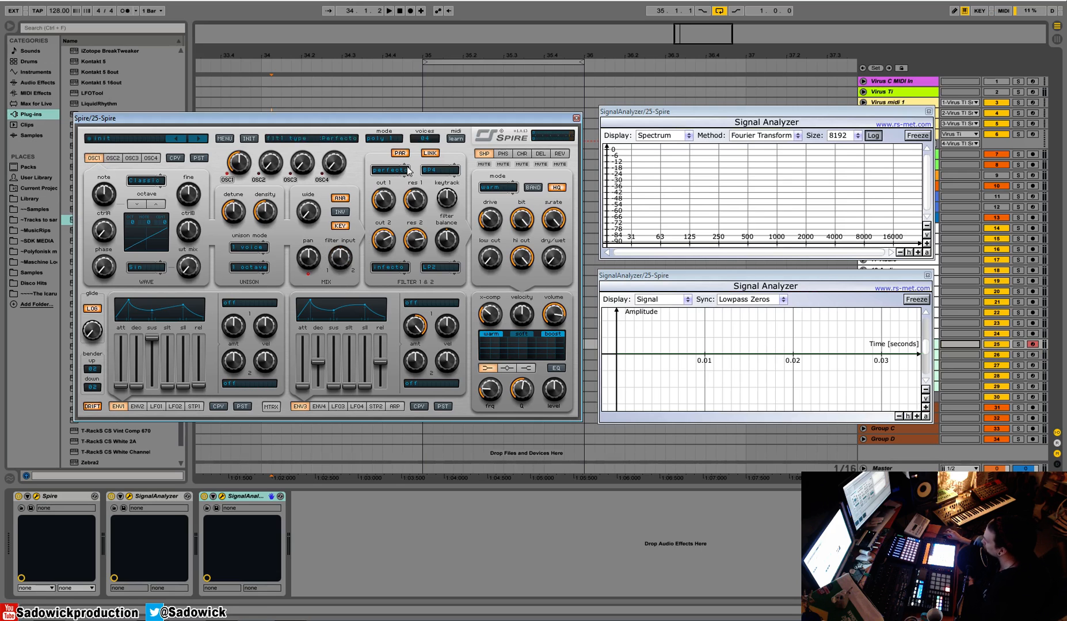
pyautogui.moveTo(449, 242); pyautogui.dragTo(460, 103)
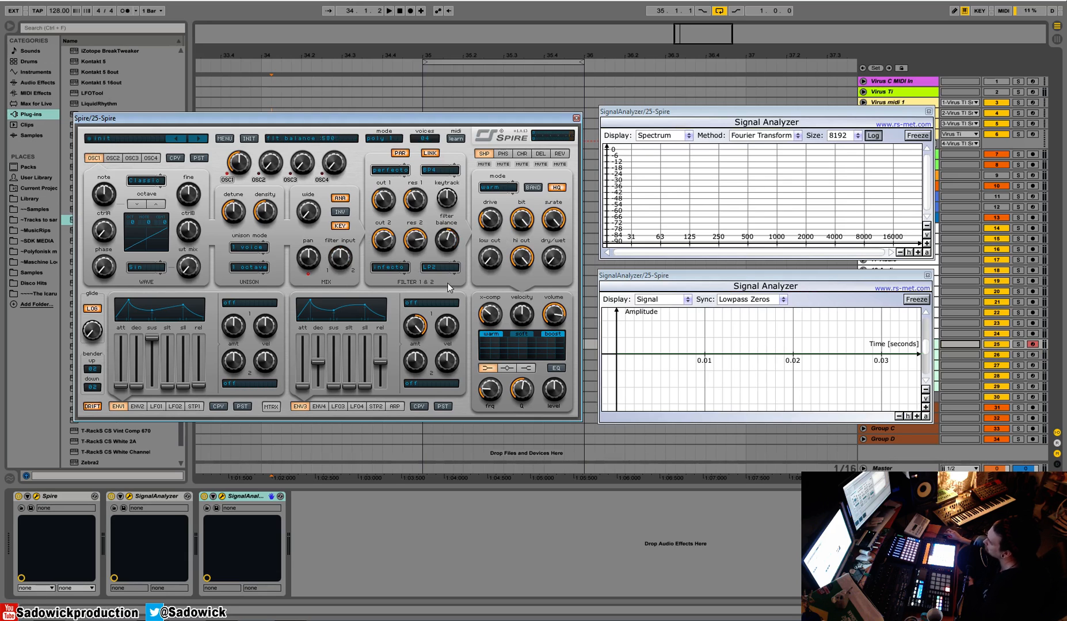
pyautogui.click(405, 153)
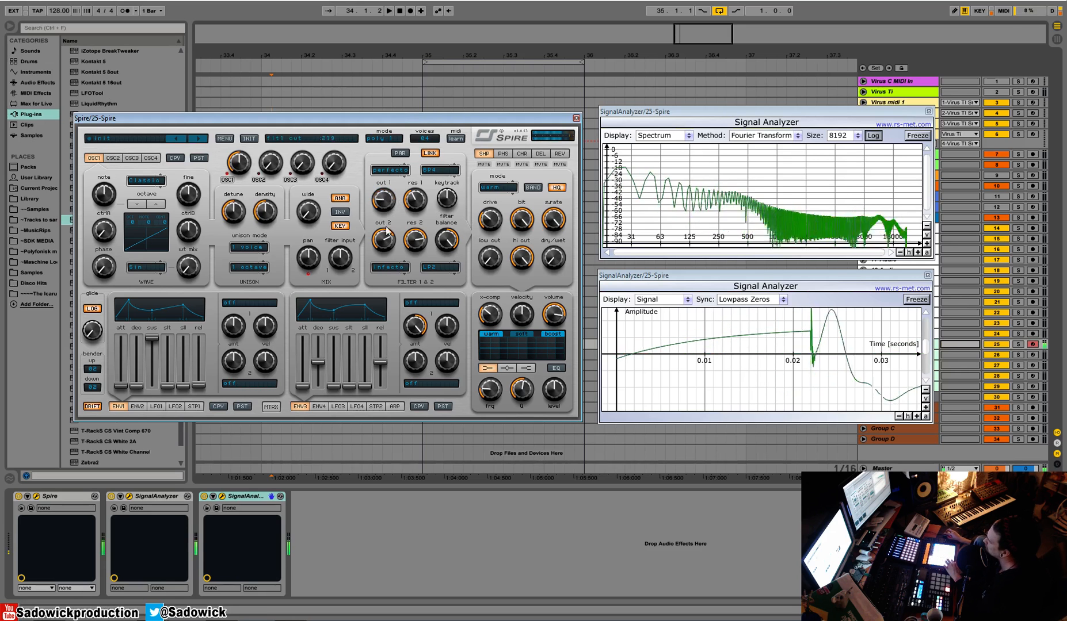
pyautogui.moveTo(385, 201); pyautogui.dragTo(396, 203)
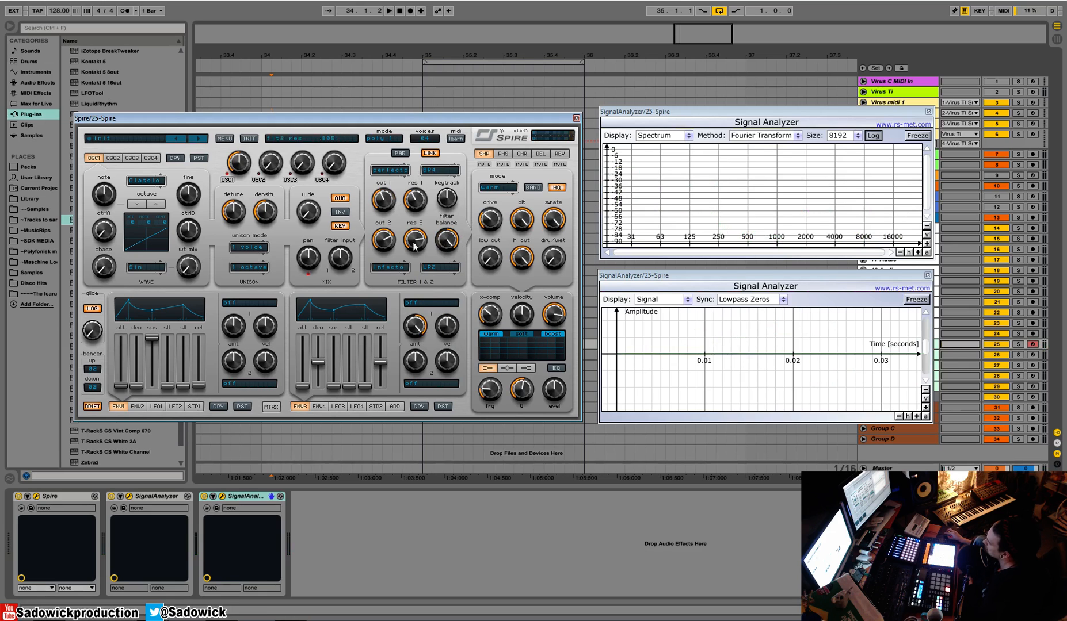
# Reset the patch to its initial state and set filter 1 to the acido type with resonance at about 400.
pyautogui.click(256, 138)
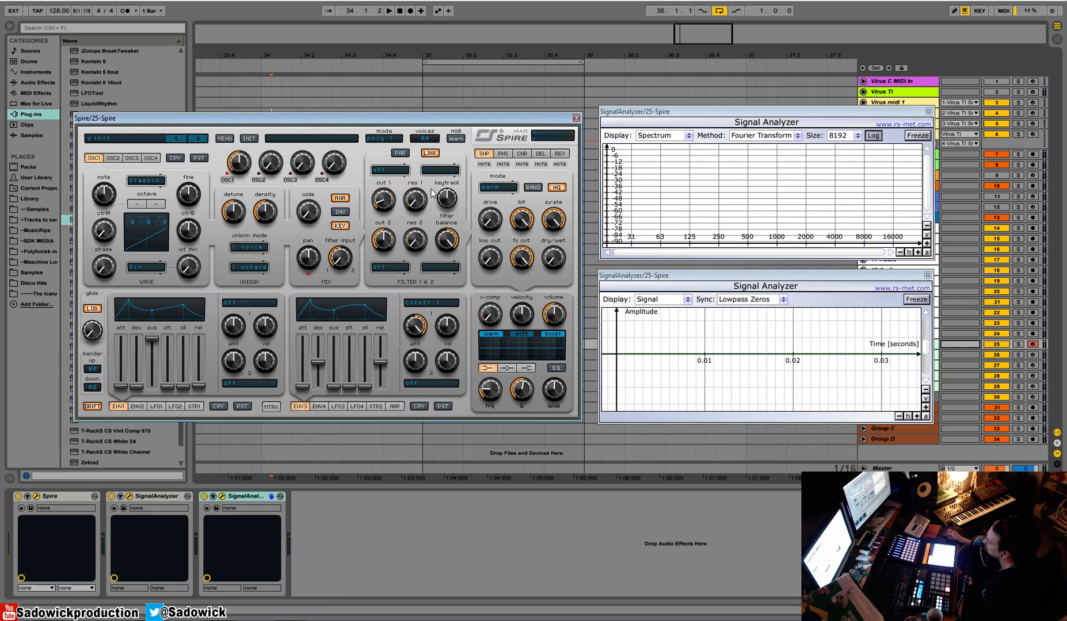
pyautogui.moveTo(414, 200); pyautogui.dragTo(423, 158)
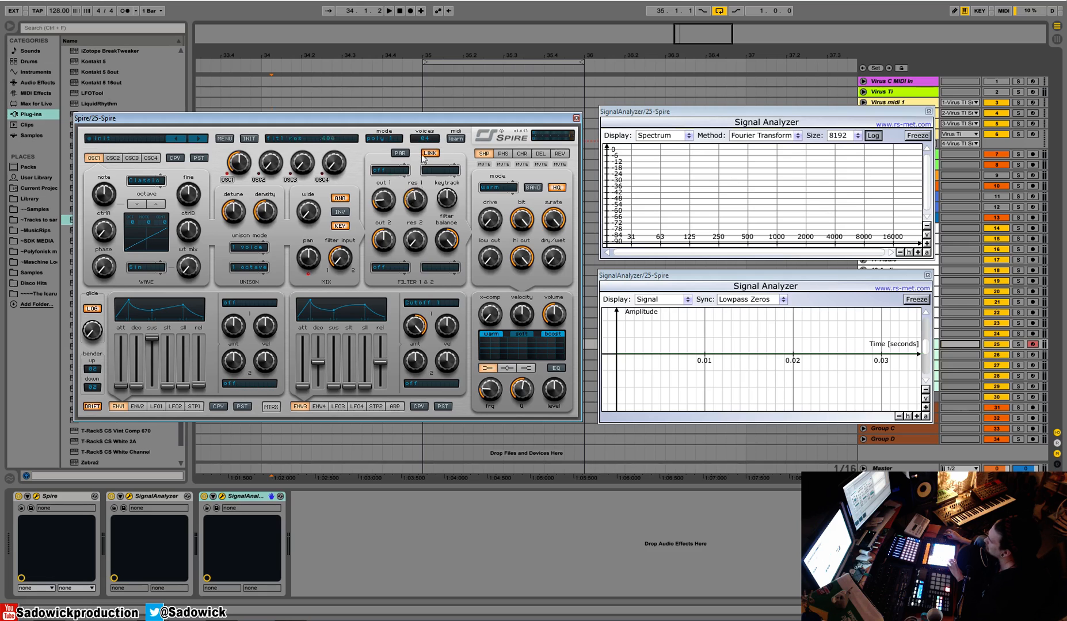
pyautogui.click(404, 172)
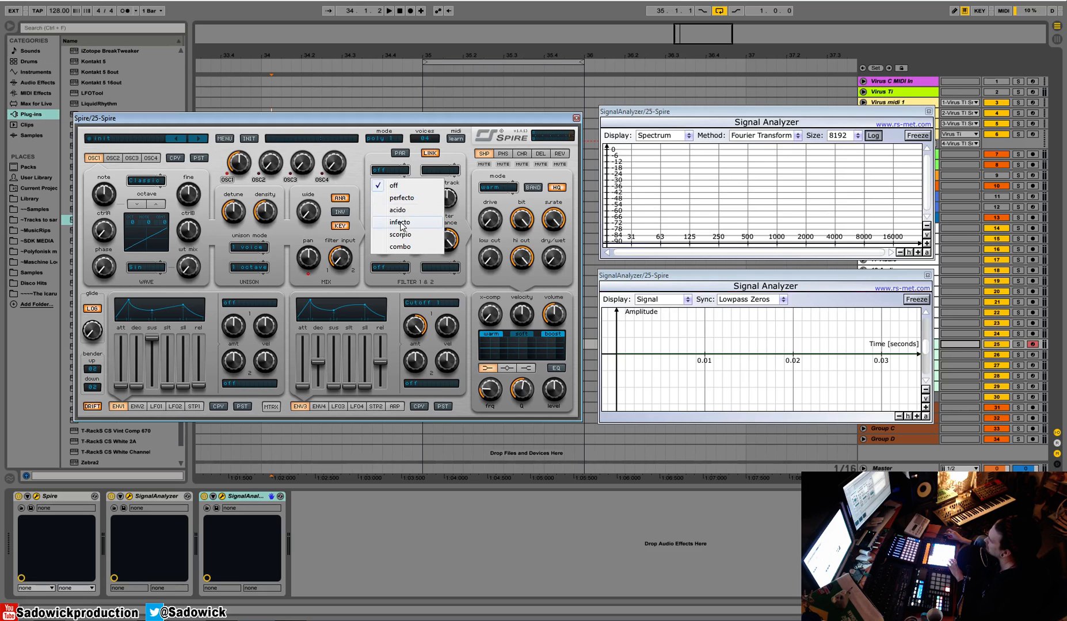
pyautogui.click(403, 210)
# Set Env 3's Cutoff 1 target to off and adjust the filter keytrack.
pyautogui.click(431, 302)
pyautogui.click(431, 313)
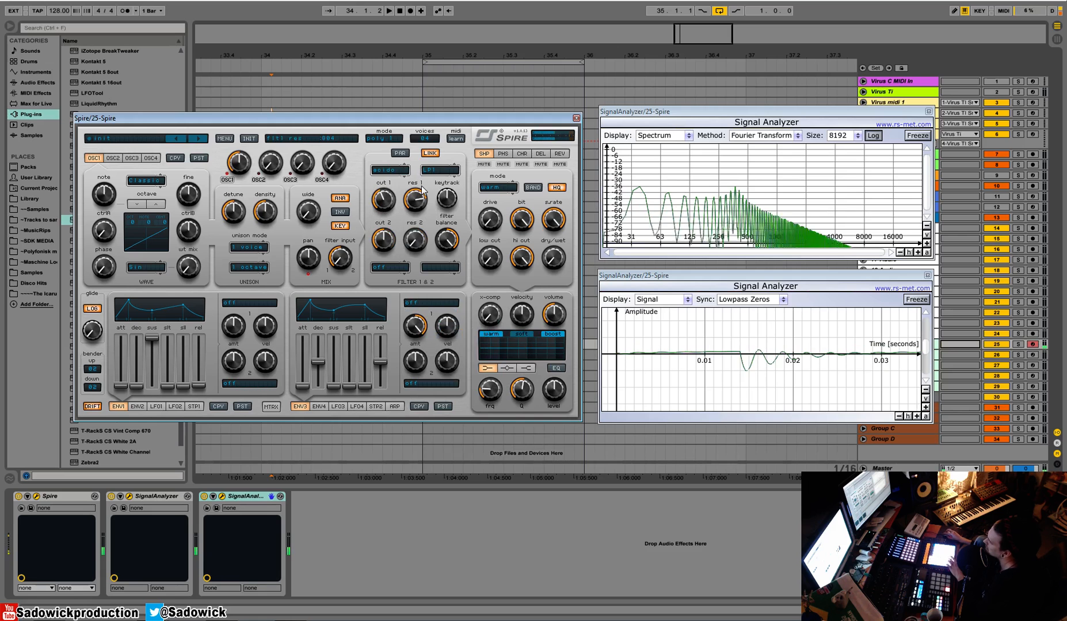
pyautogui.moveTo(448, 207); pyautogui.dragTo(453, 180)
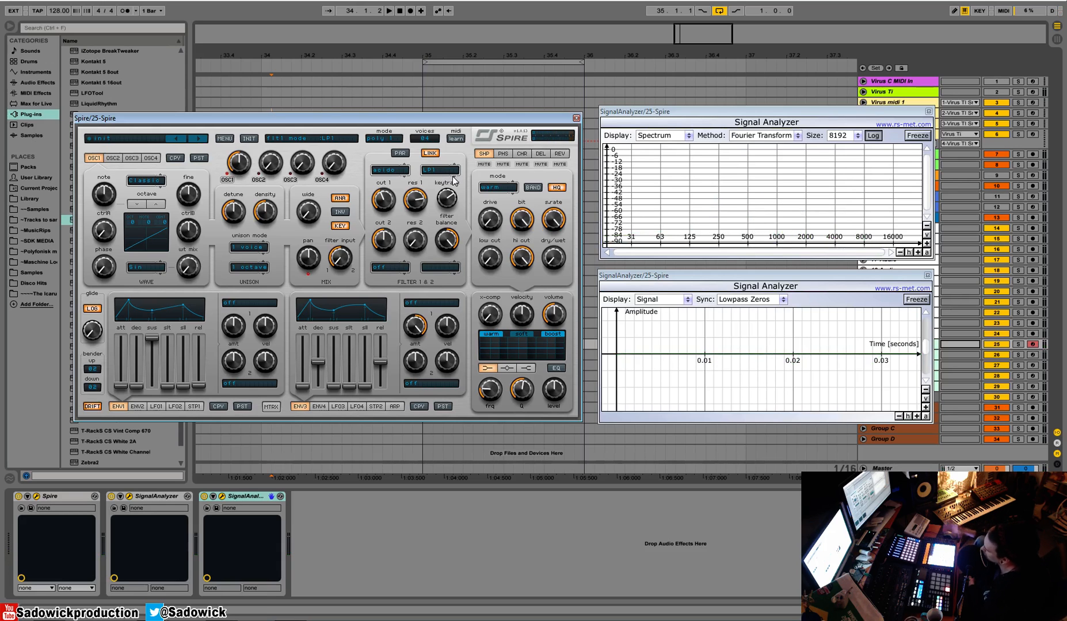
pyautogui.moveTo(451, 195); pyautogui.dragTo(452, 180)
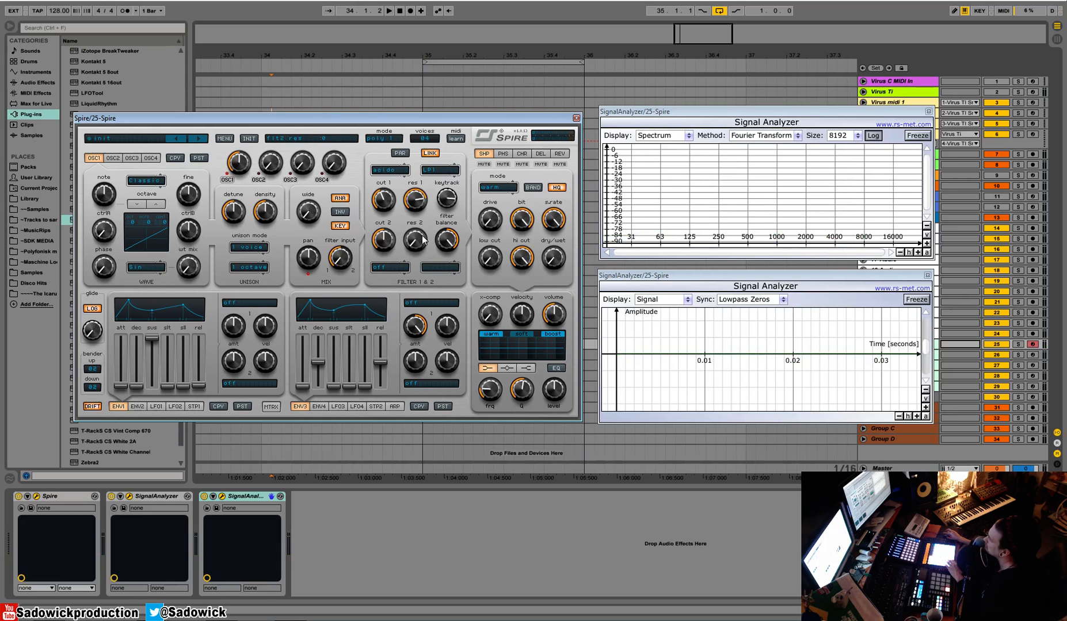